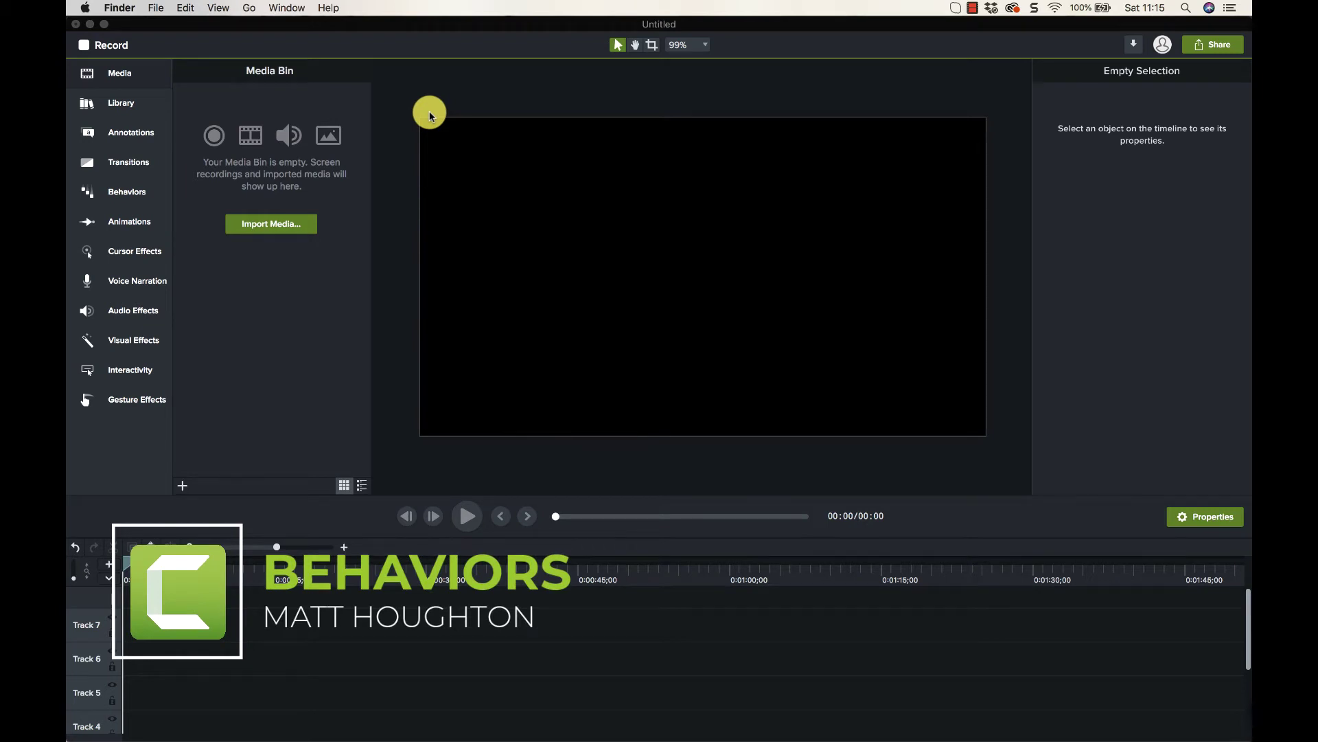
Show the Behaviors library with presets such as Drifting, Explode, Fade, Pop Up and Scale
click(119, 203)
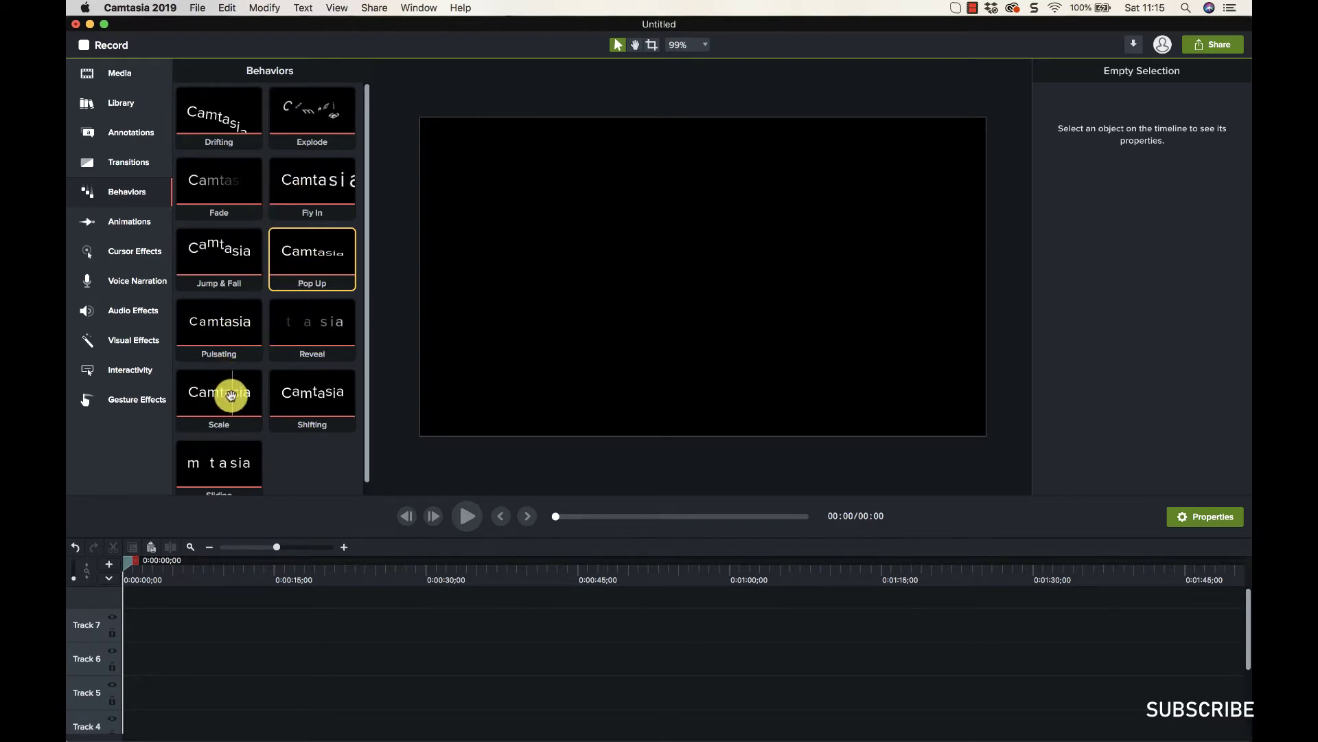
Drag the plain ABC text callout from Annotations > Callouts onto Track 6
click(113, 143)
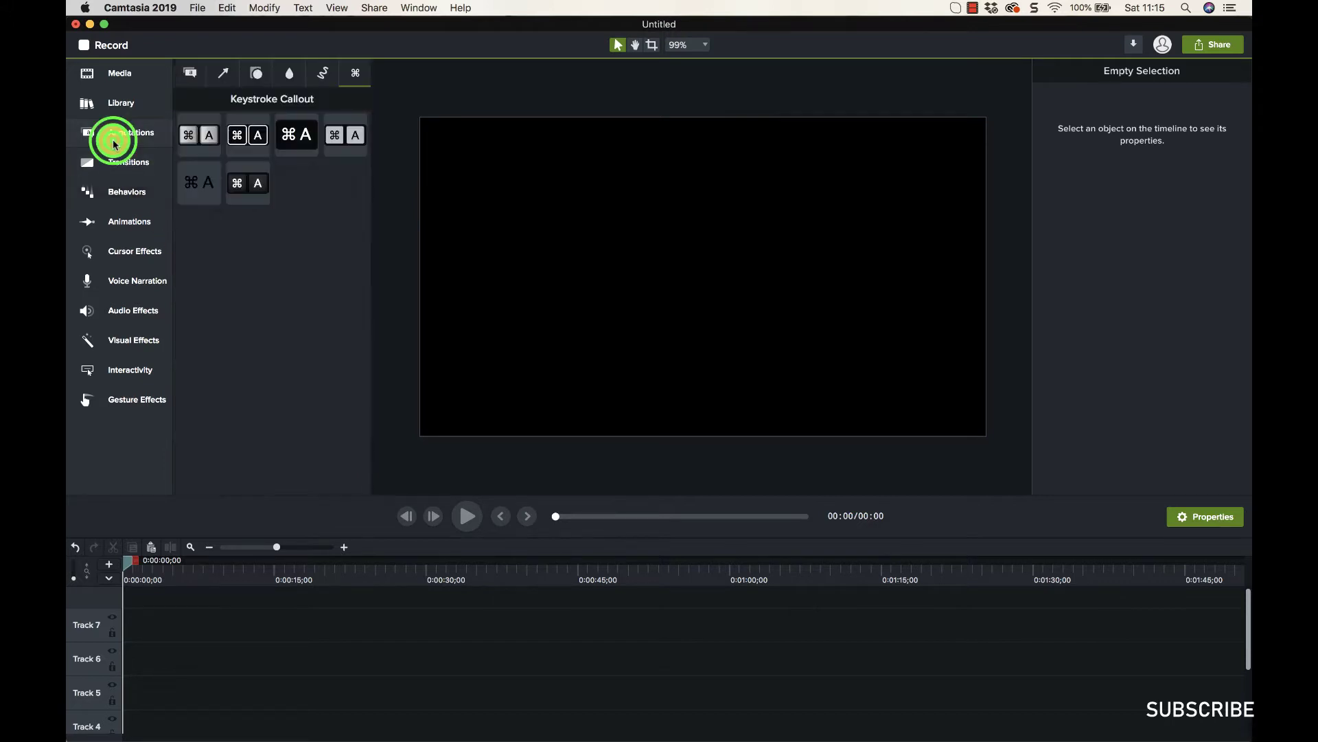
click(190, 73)
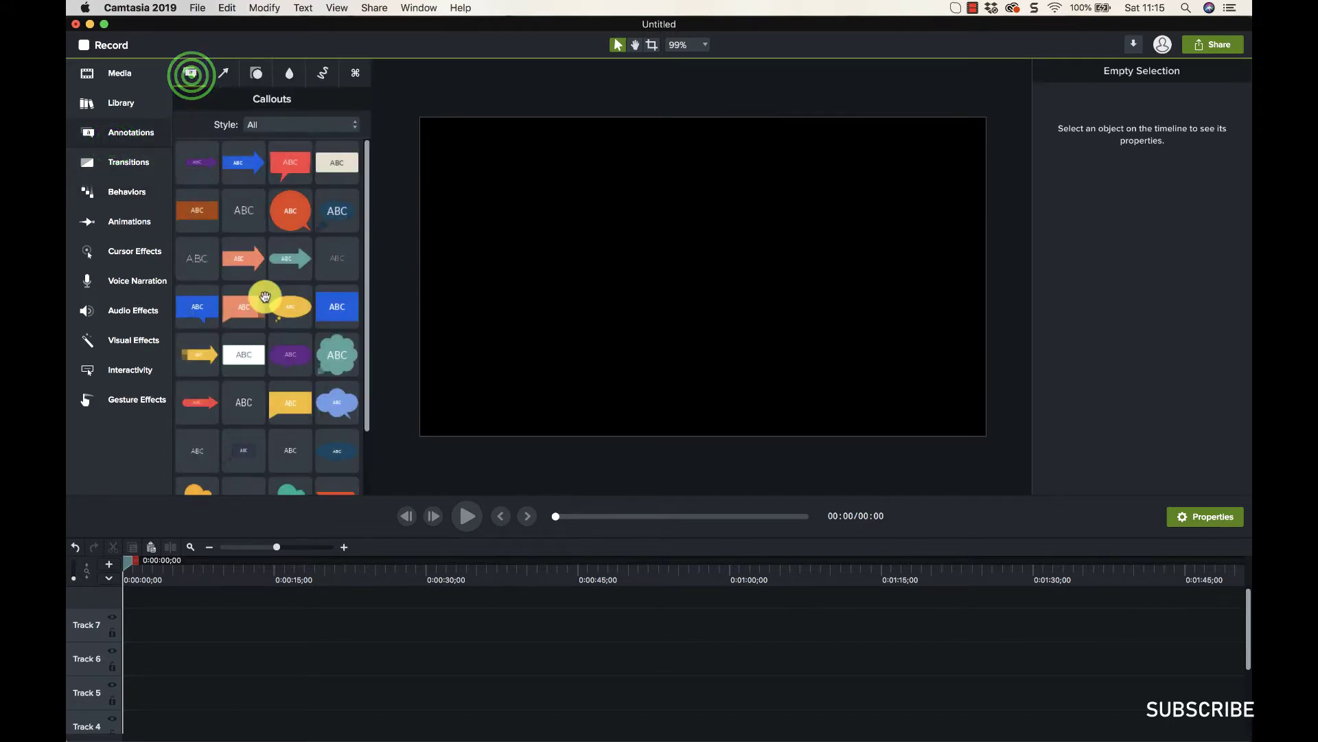
scroll(245, 302, down, 3)
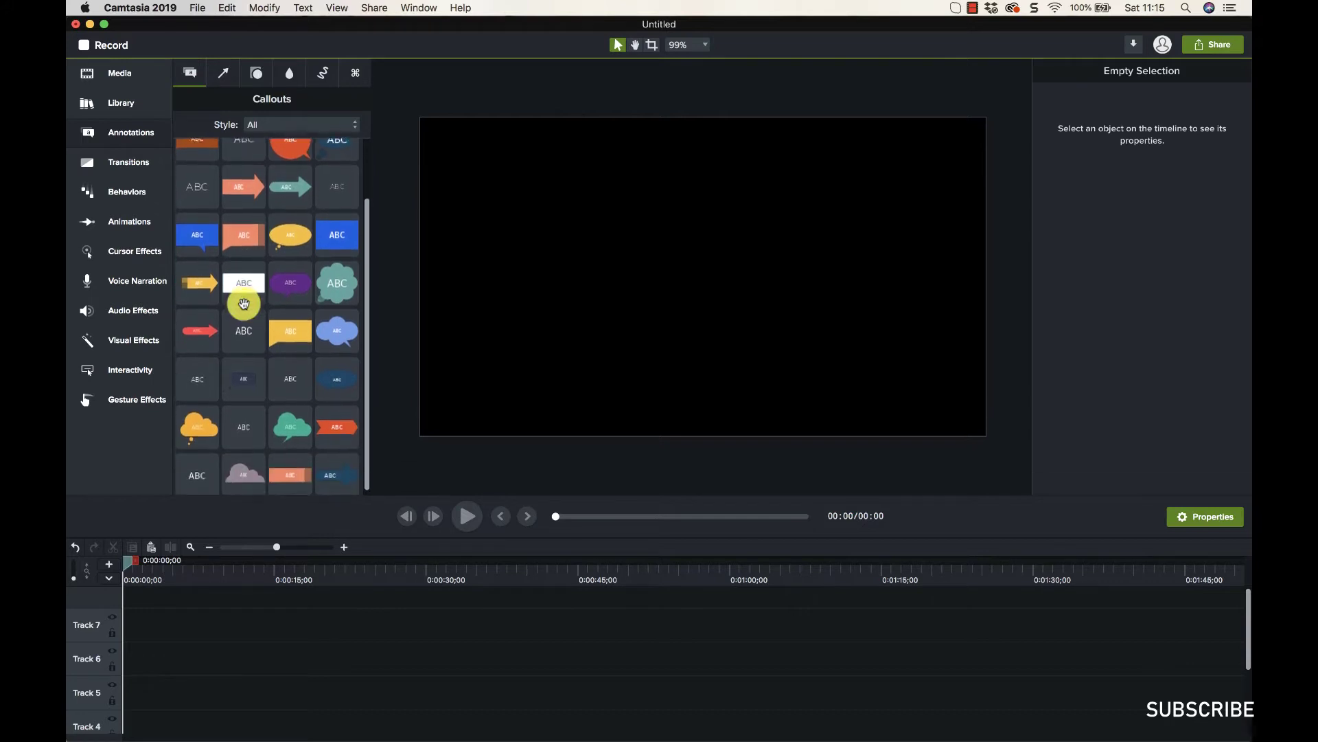
click(196, 467)
drag(204, 467, 236, 654)
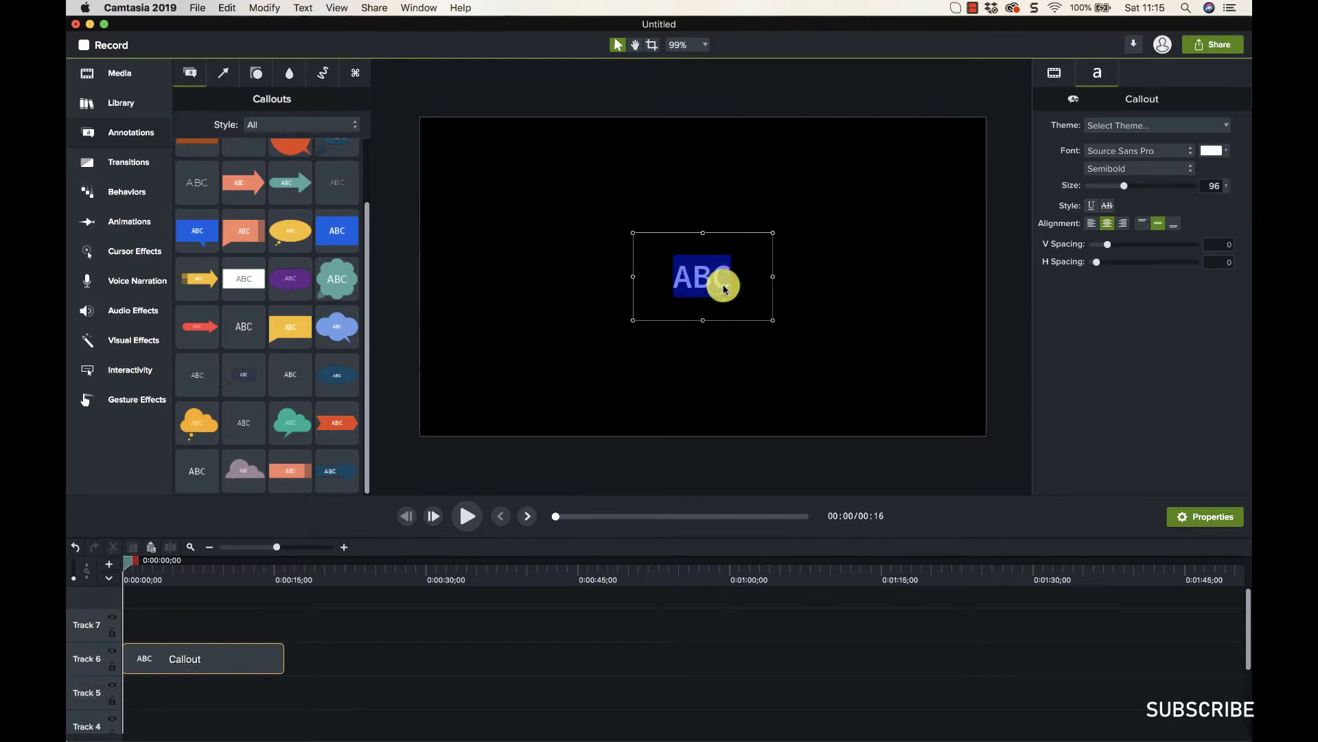
Change the callout text to 'SOME TEST TEXT HERE' and widen the box to fit one line
text(SOME TEST TEXT HERE)
drag(773, 276, 936, 276)
drag(635, 280, 499, 273)
Nudge the callout slightly left to centre it on the canvas, then deselect it
click(693, 251)
click(693, 249)
drag(711, 278, 703, 281)
click(677, 338)
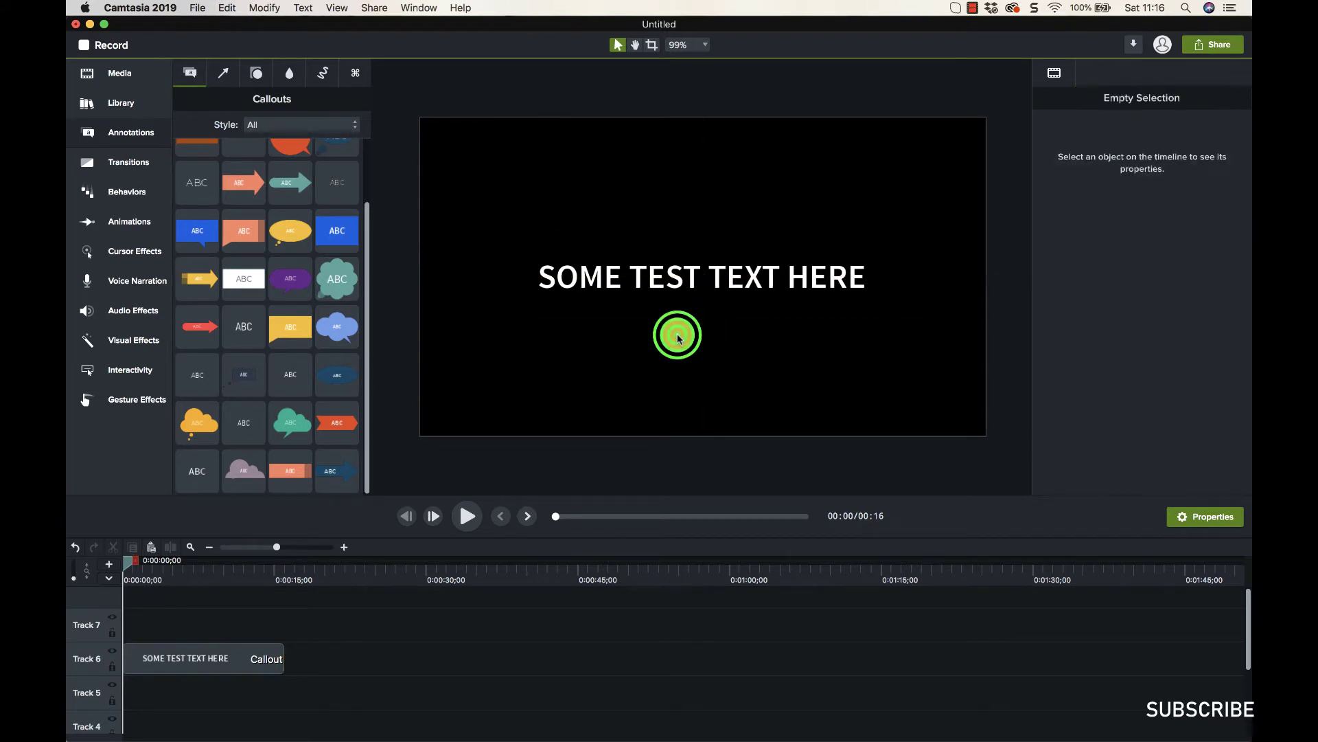
click(128, 228)
Apply the Explode behavior to the Track 6 callout clip and preview its entrance
click(122, 197)
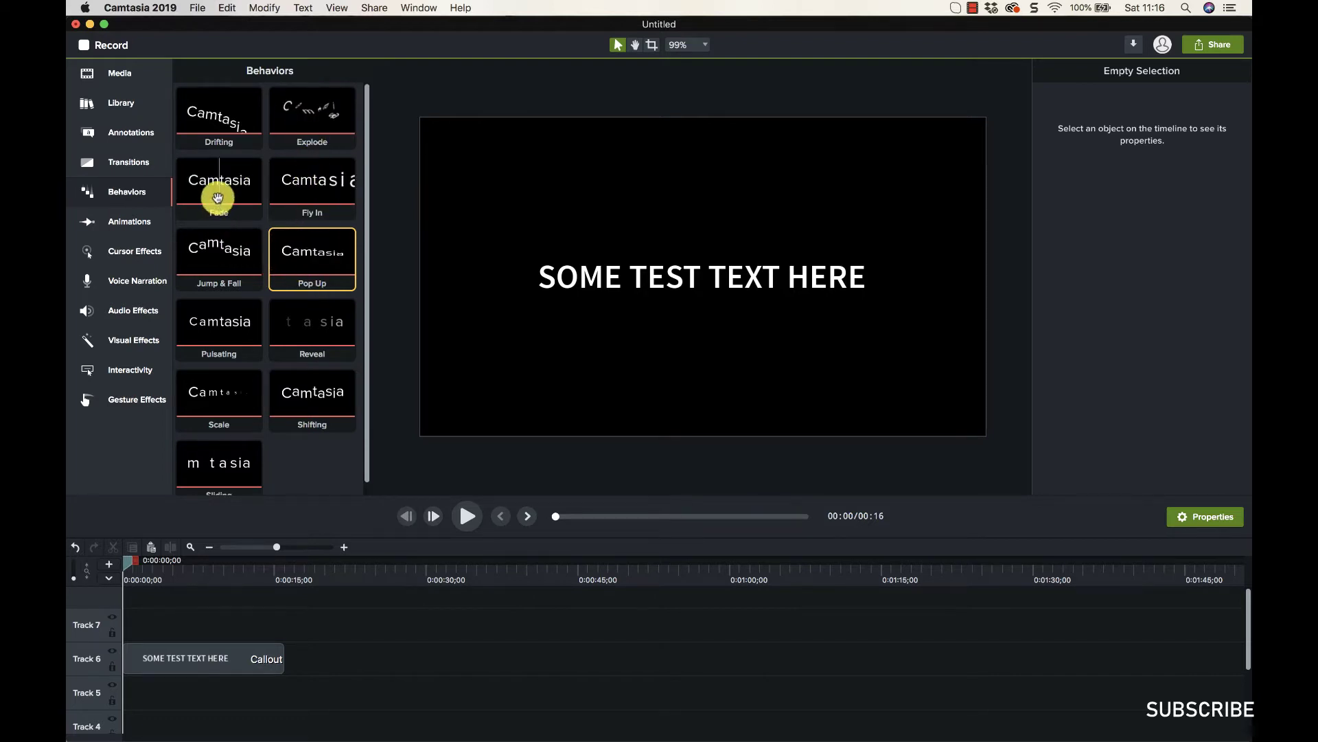
drag(314, 119, 186, 654)
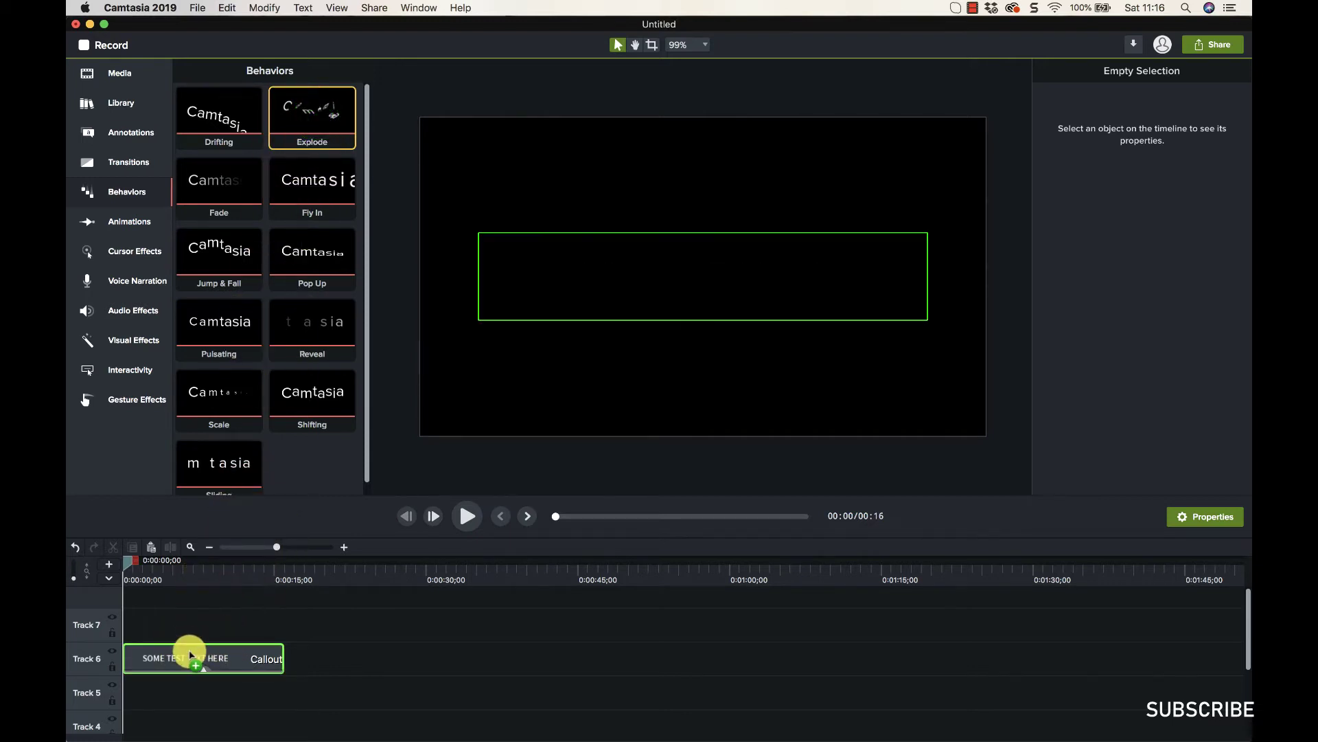
click(467, 513)
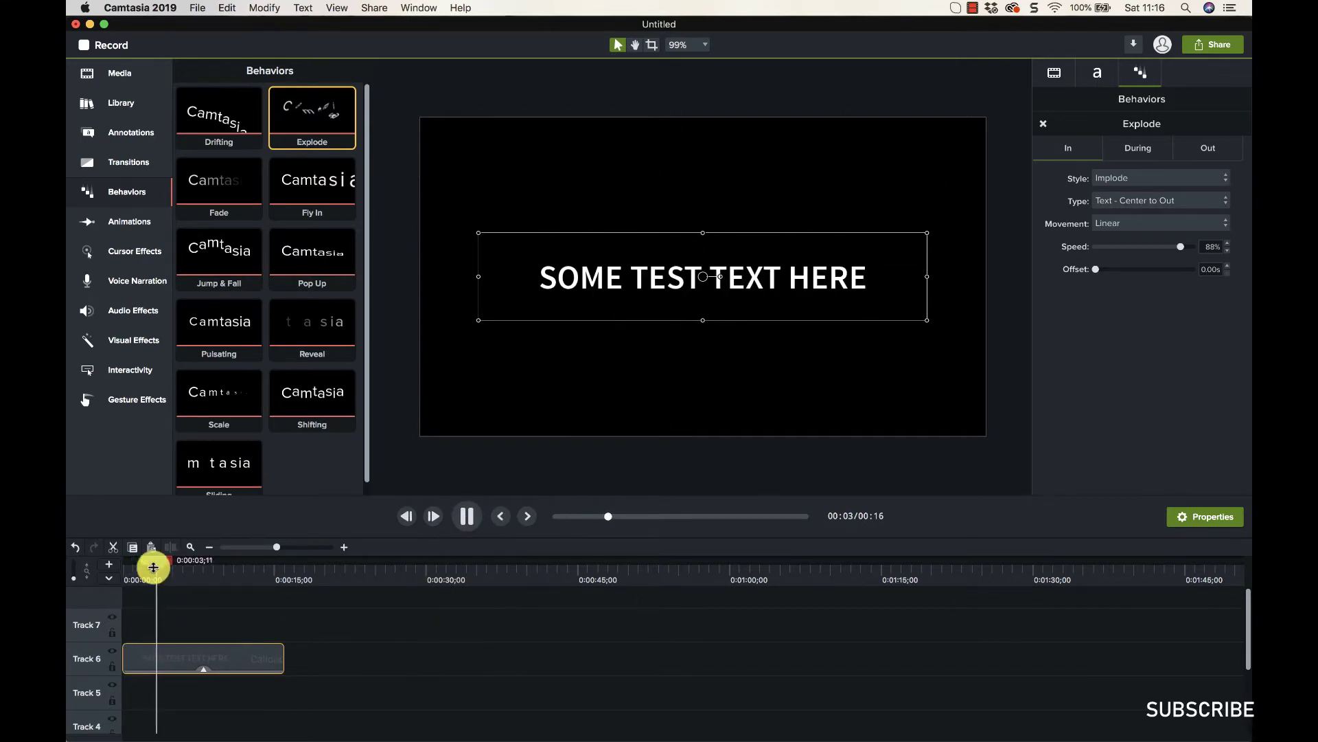
drag(154, 564, 273, 572)
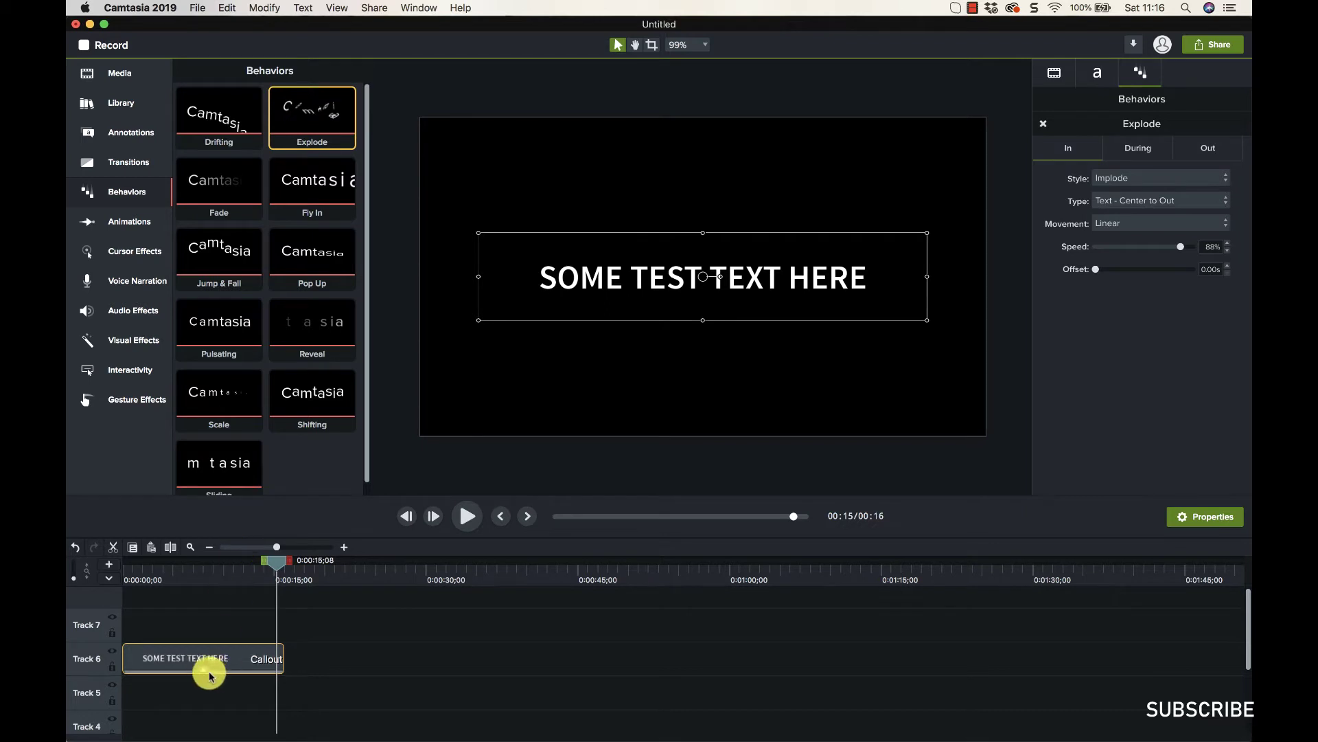
Expand the Track 6 callout clip to reveal its Explode effect bar
click(206, 671)
click(205, 671)
click(165, 665)
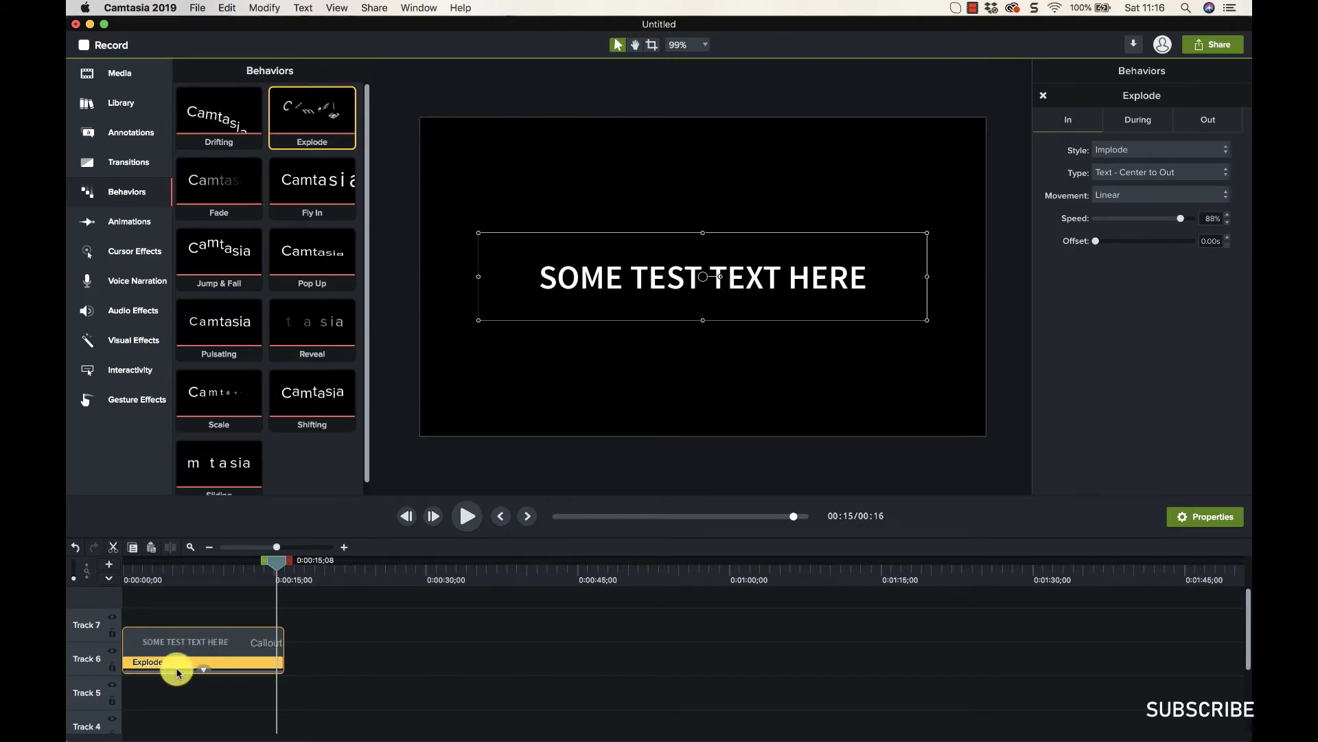
click(221, 647)
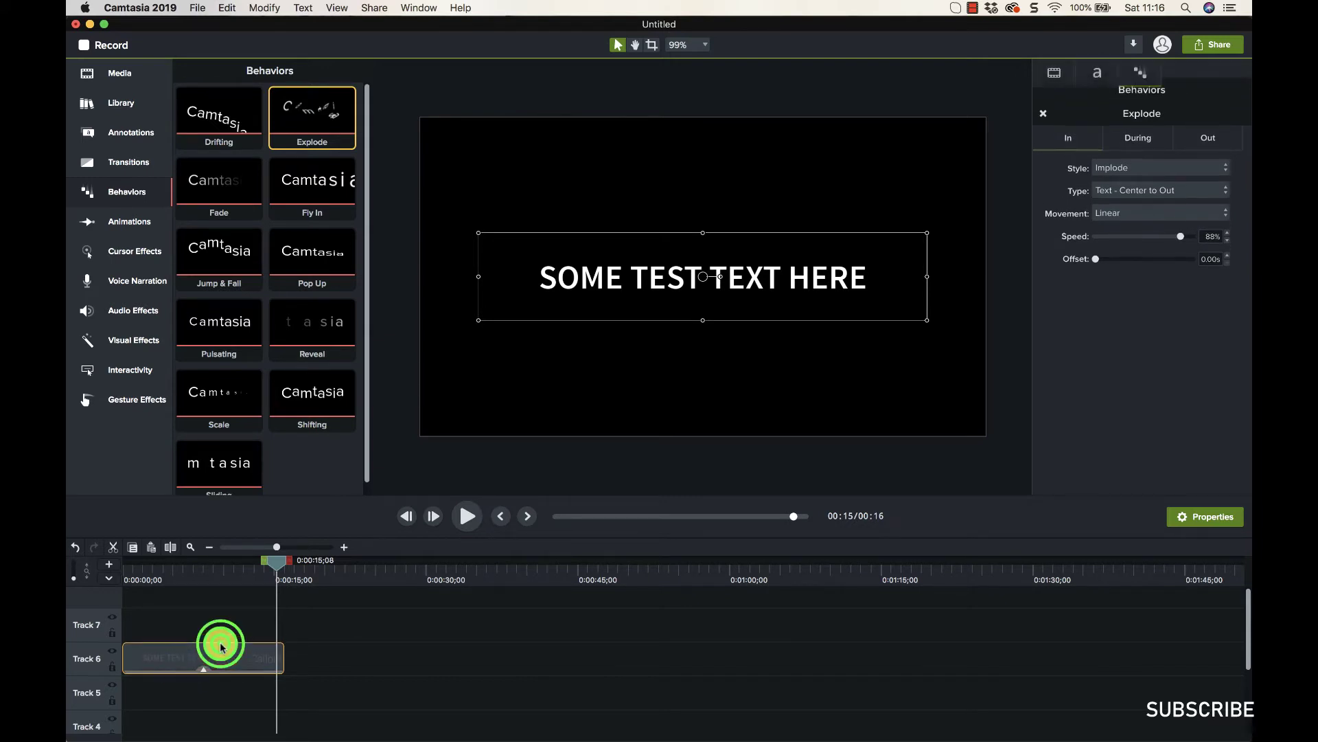
click(207, 665)
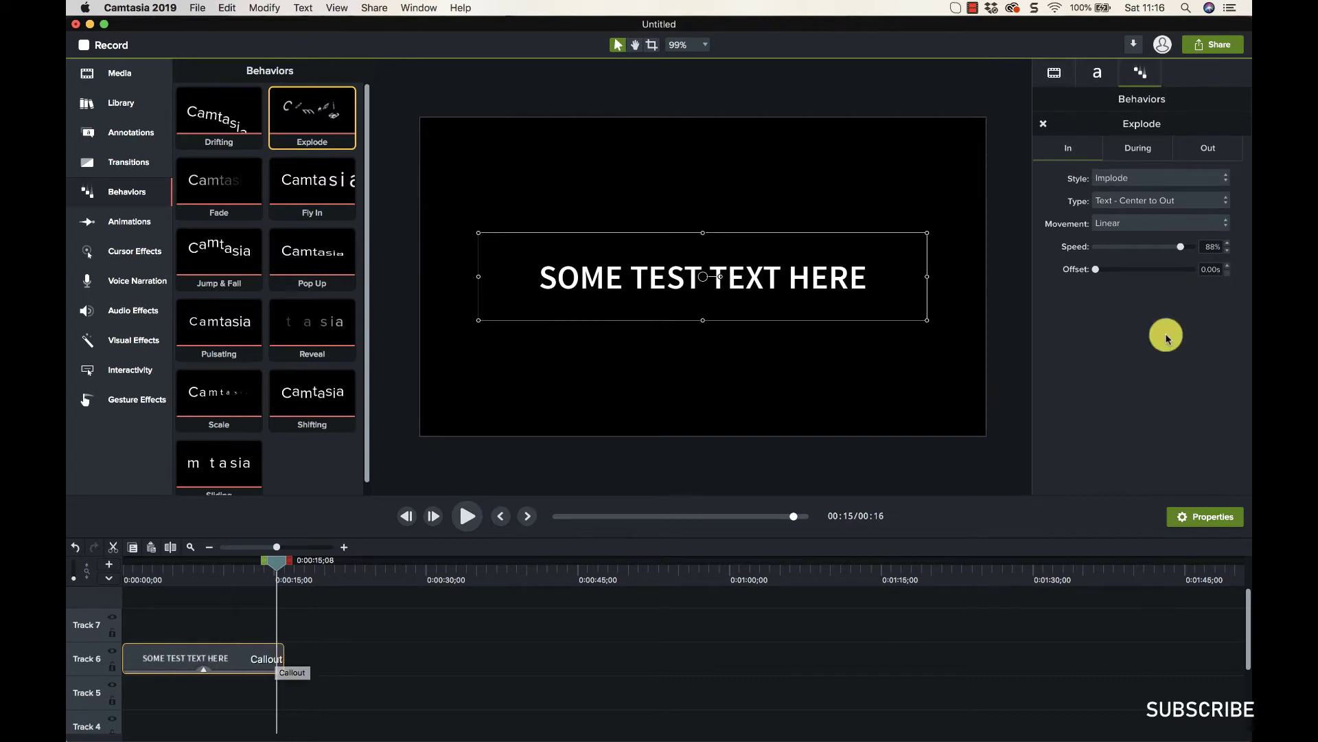
Review the callout's property tabs, then select the Explode bar to show its settings
click(1097, 83)
click(1054, 73)
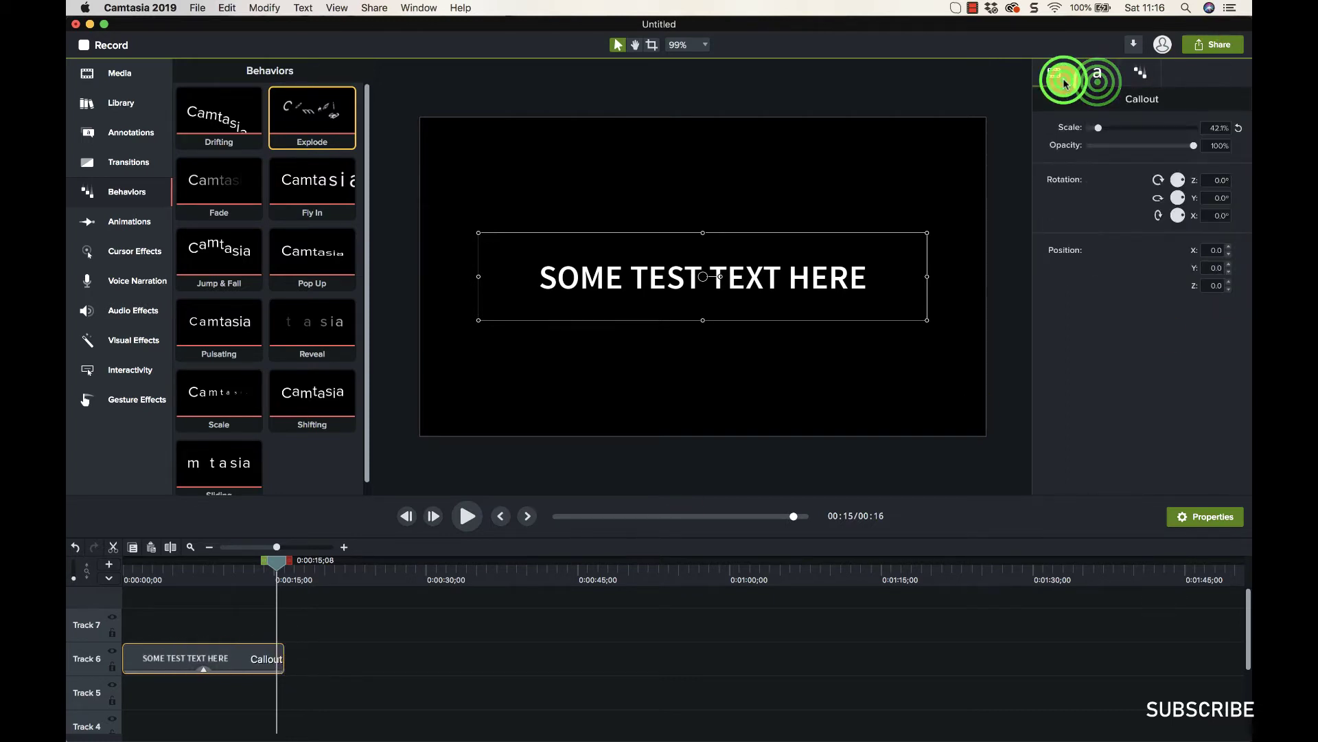
click(1136, 79)
click(1099, 74)
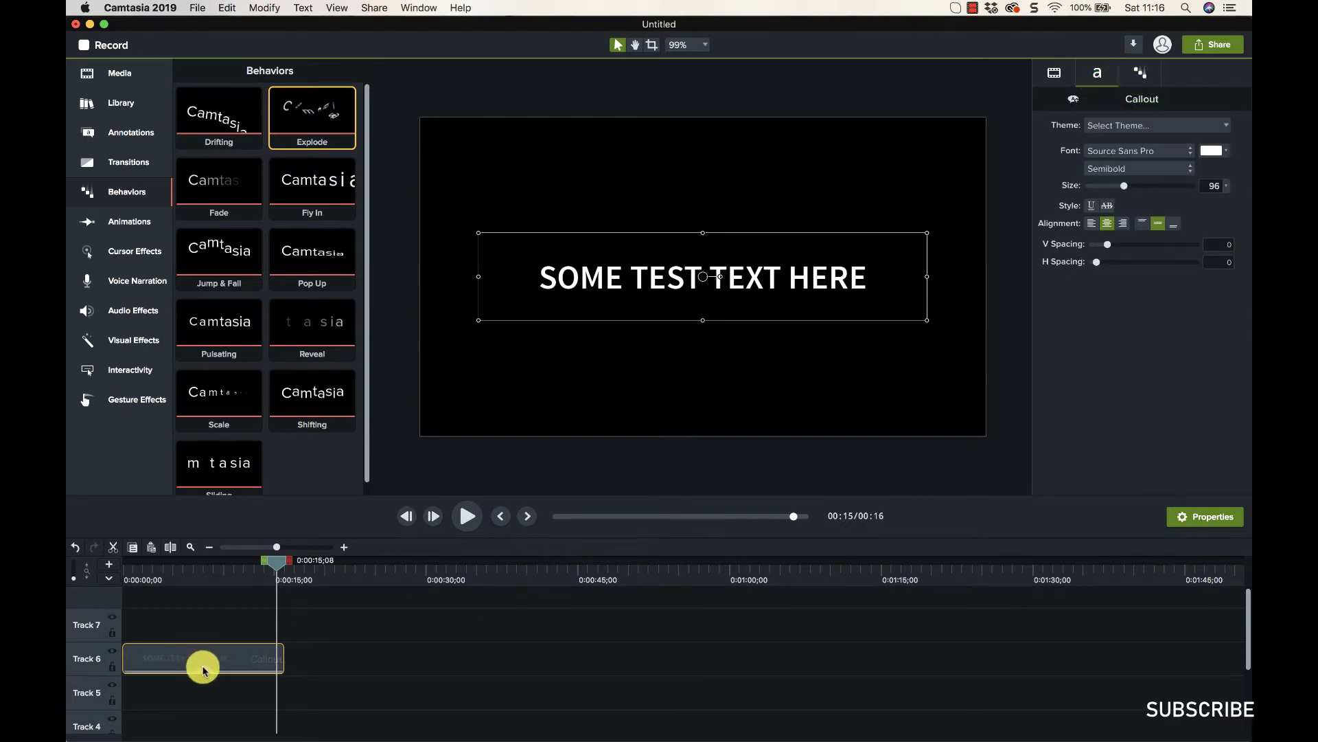
click(202, 664)
click(166, 663)
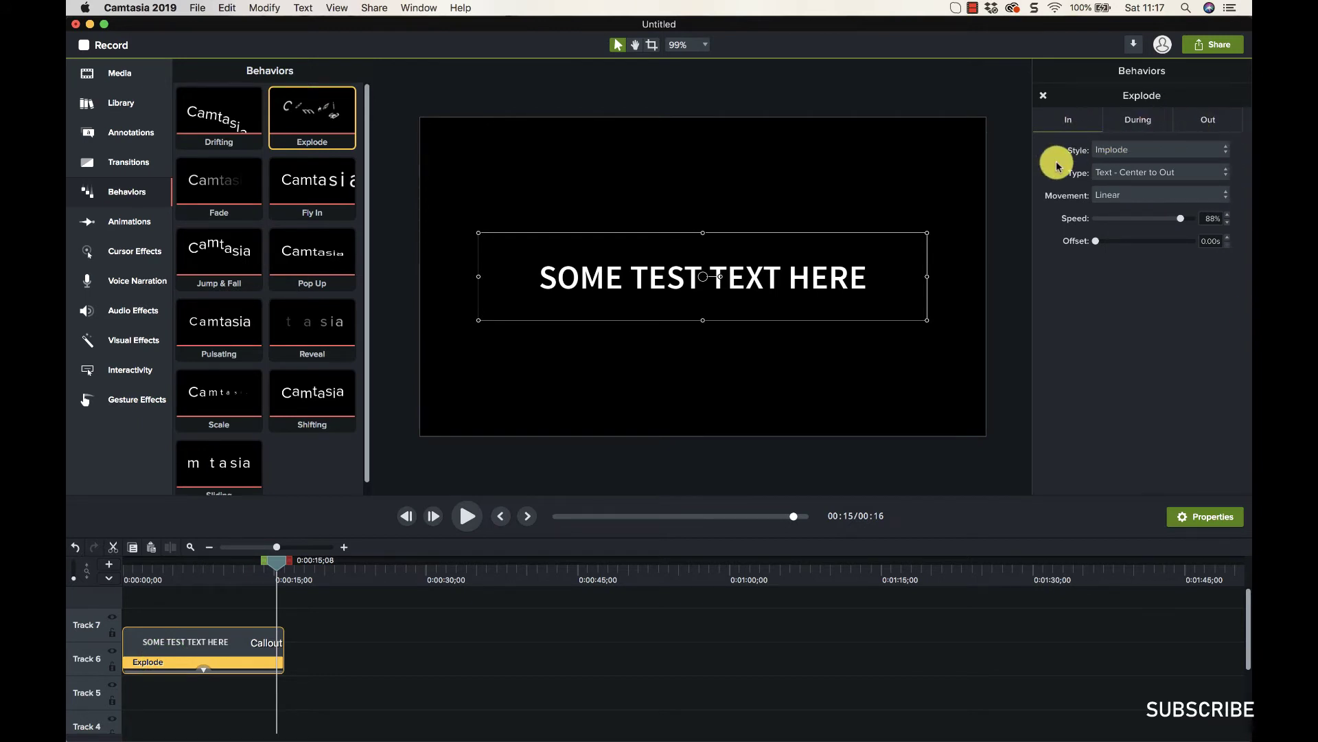
Keep Linear movement and drop the Explode entrance speed to 31%, scrubbing to preview
mouse_move(275, 562)
mouse_down()
mouse_move(115, 562)
mouse_move(286, 562)
mouse_move(263, 564)
mouse_up()
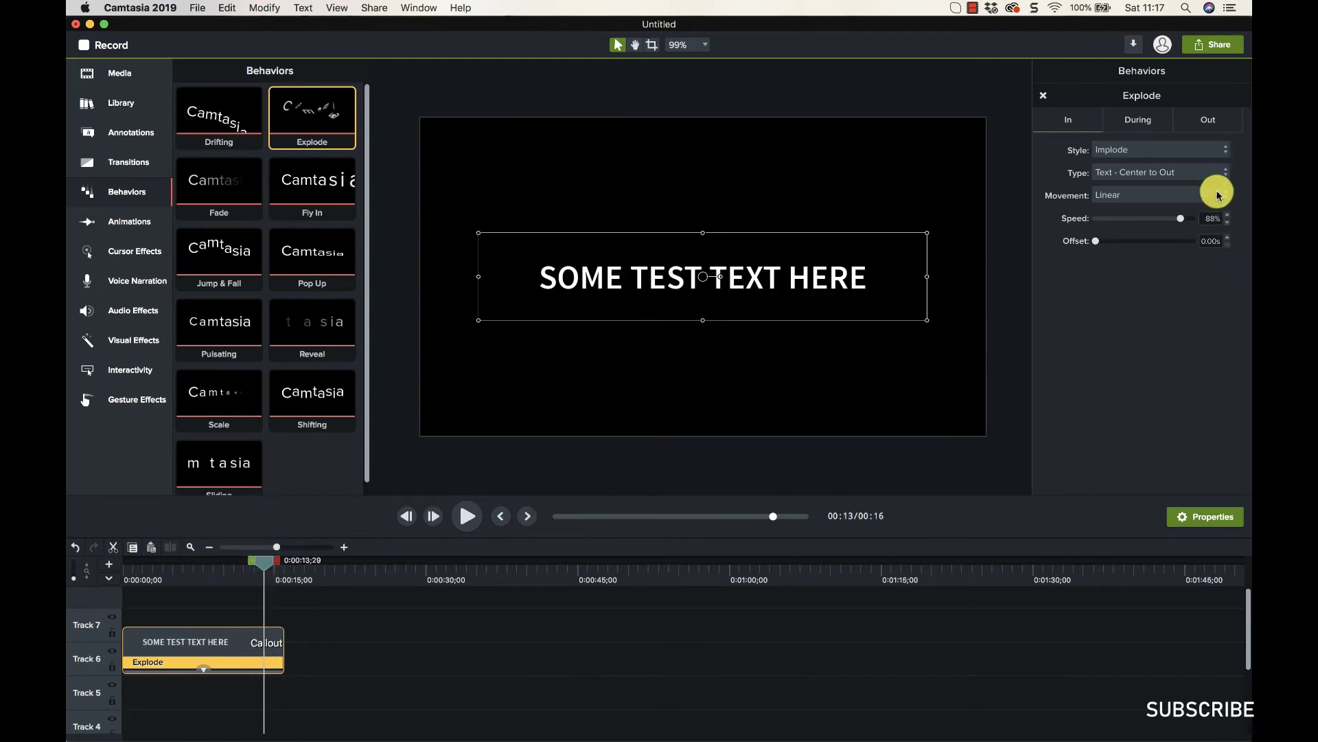
click(1118, 195)
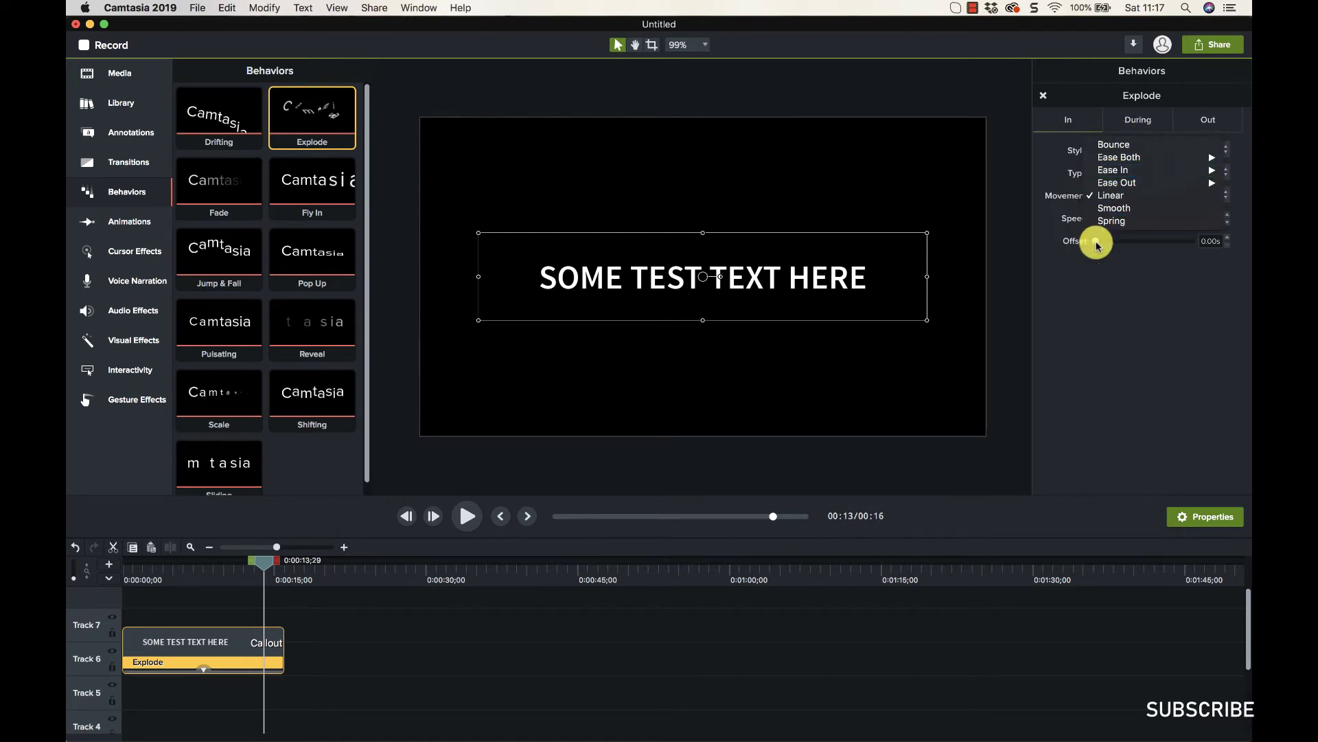
click(1087, 280)
click(1118, 196)
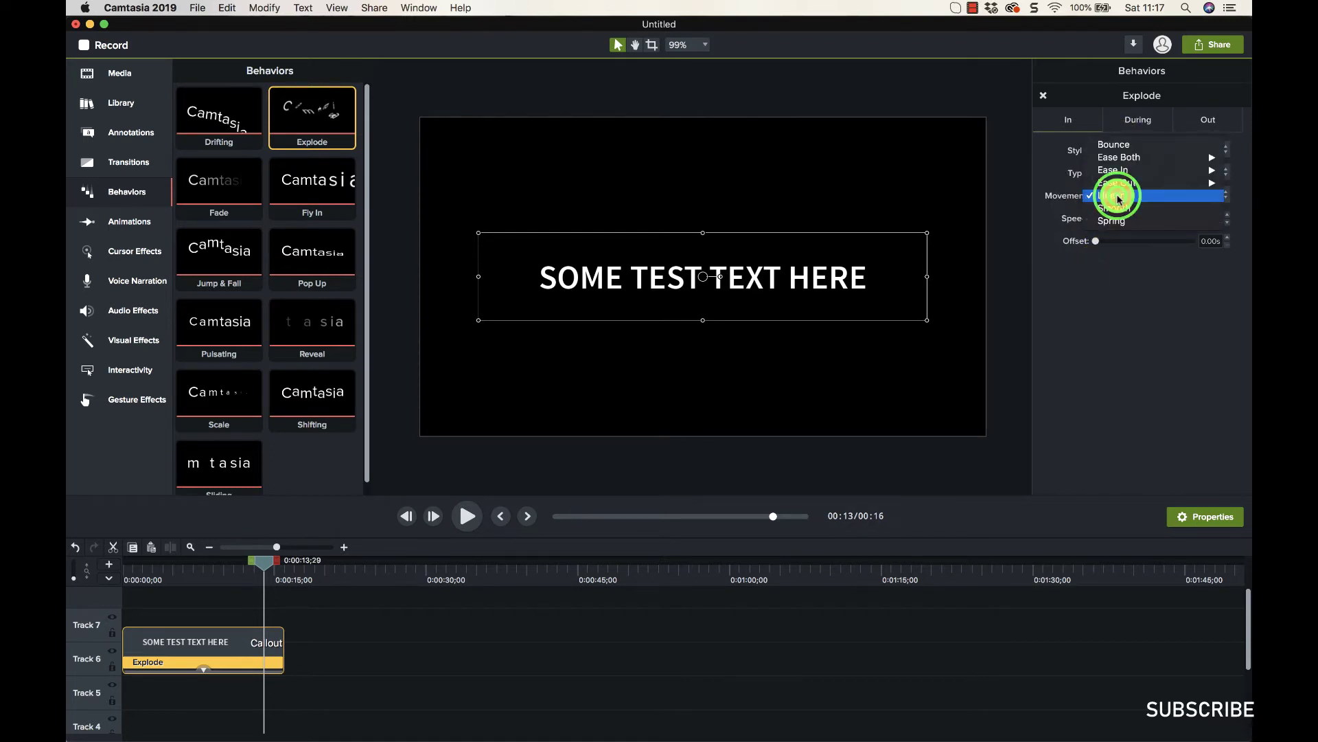
click(1118, 196)
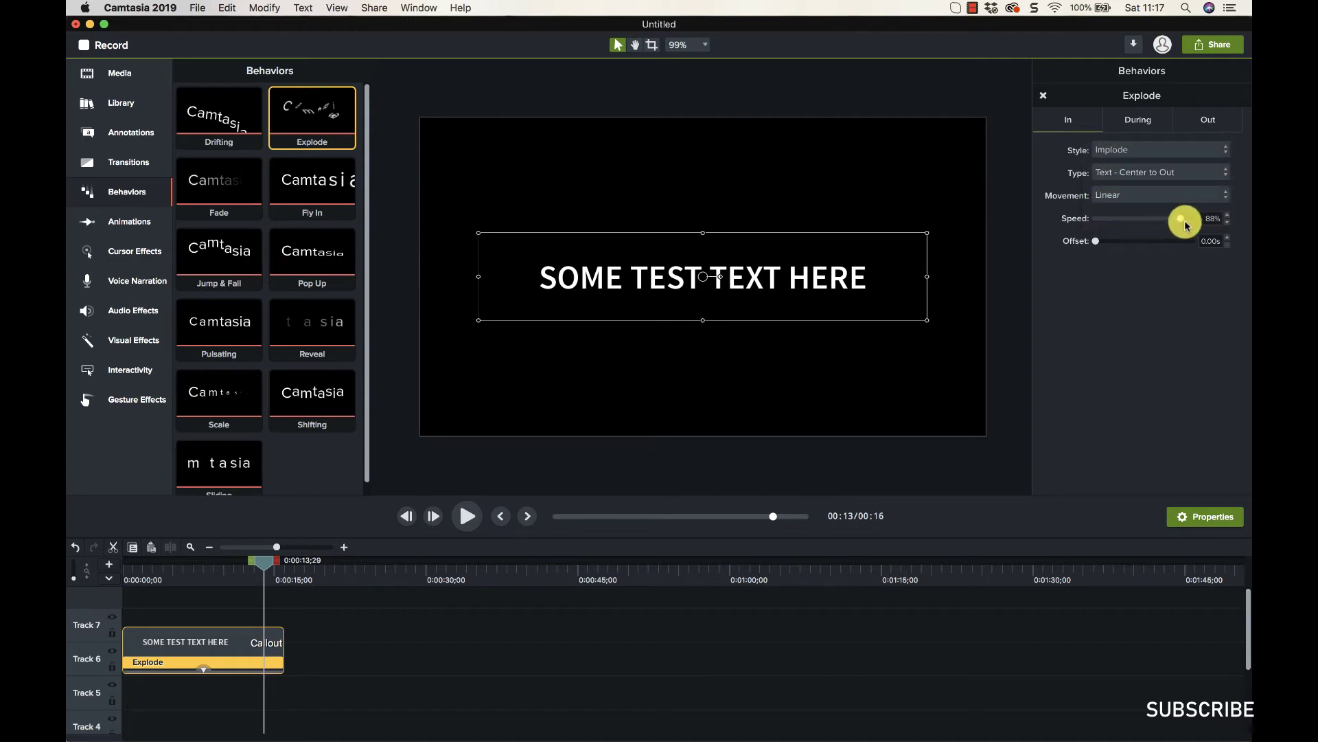
drag(1145, 221, 1125, 218)
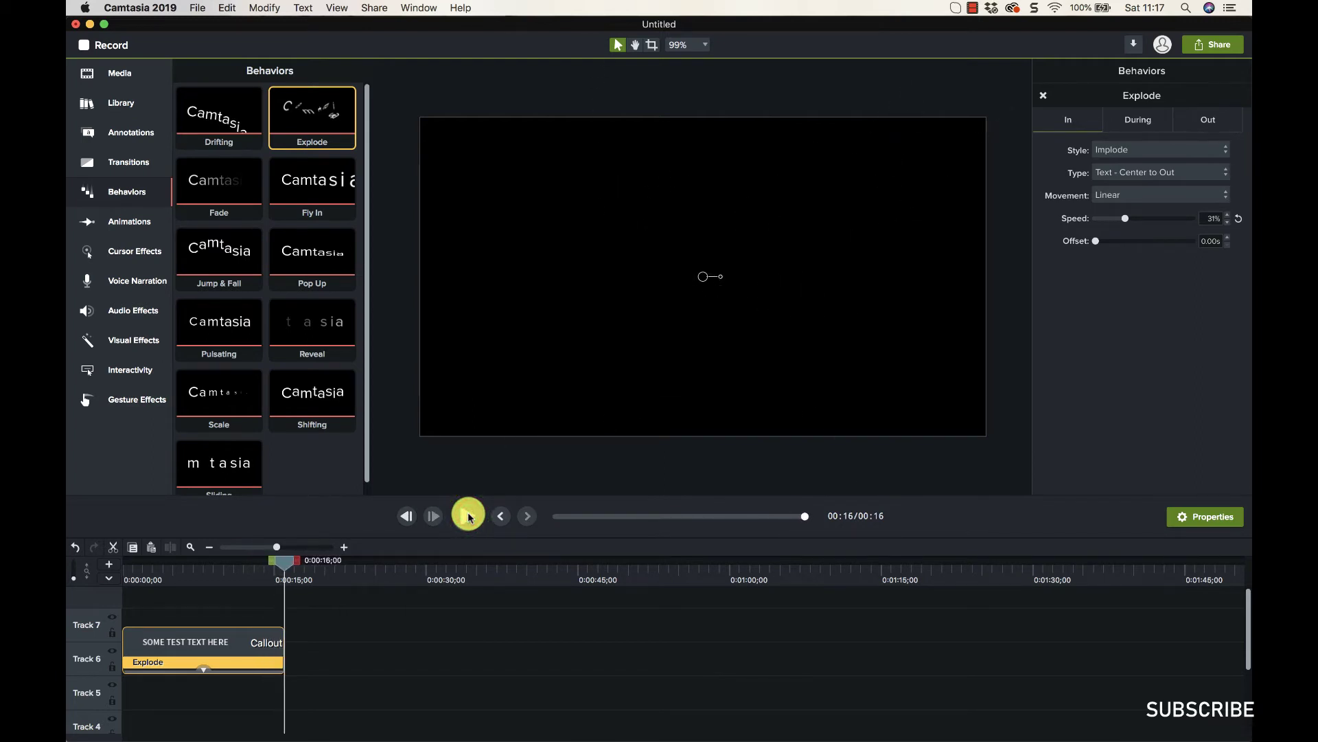
mouse_move(289, 567)
mouse_down()
mouse_move(268, 567)
mouse_move(280, 564)
mouse_up()
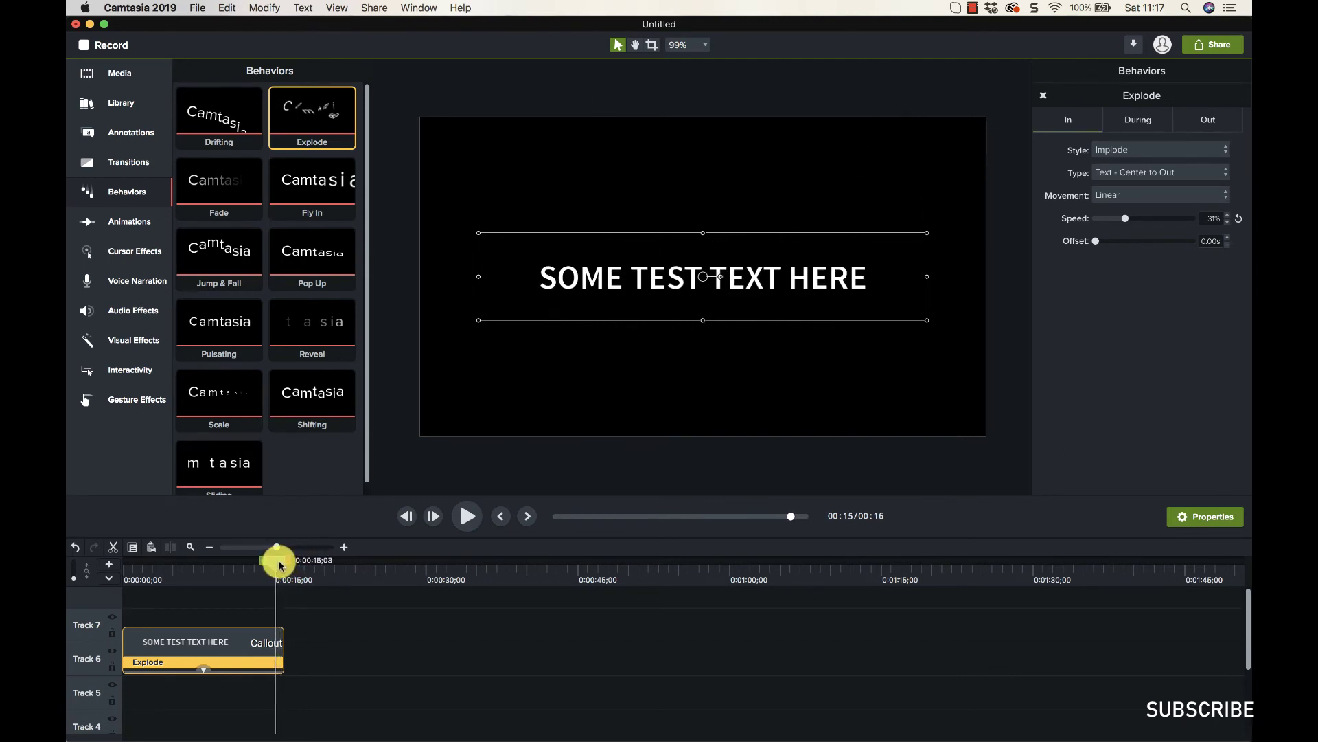
Set the Explode During style to Pulsate and preview the pulsing text
click(1137, 122)
click(1165, 151)
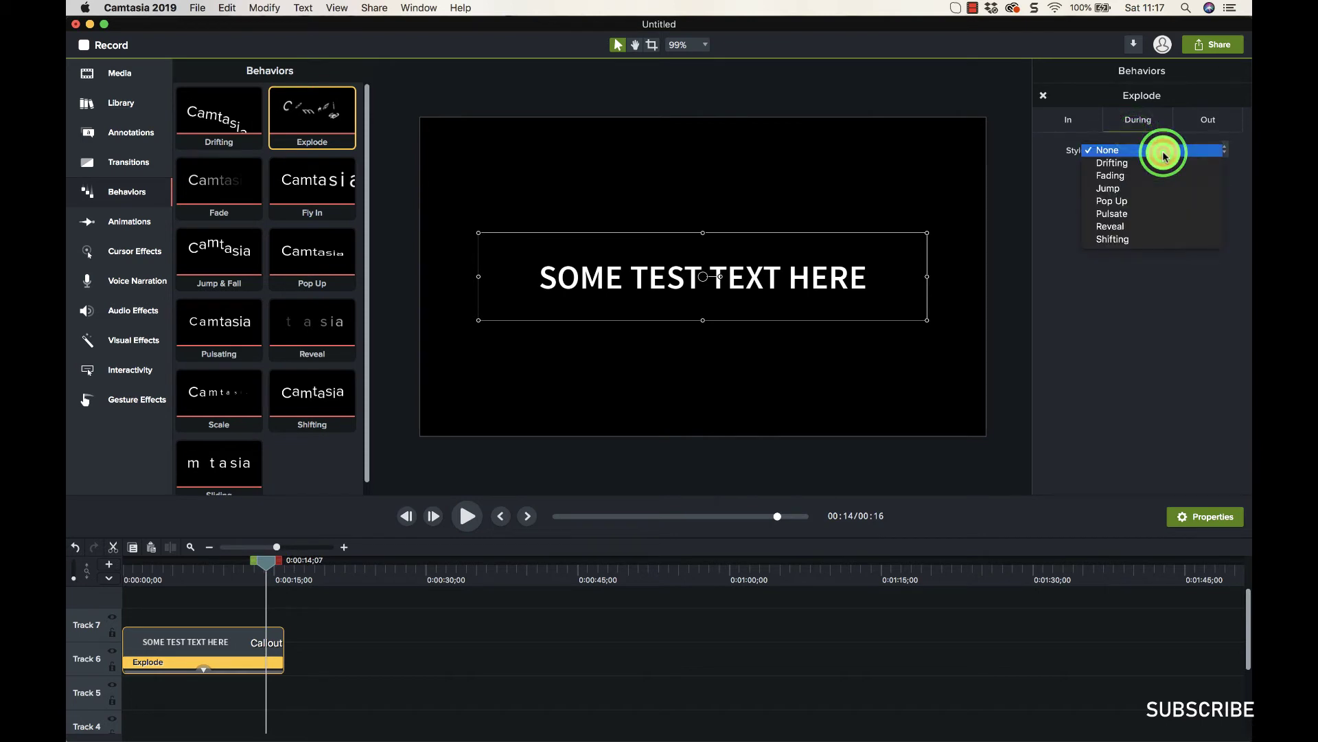
click(1131, 215)
drag(265, 563, 168, 568)
click(467, 516)
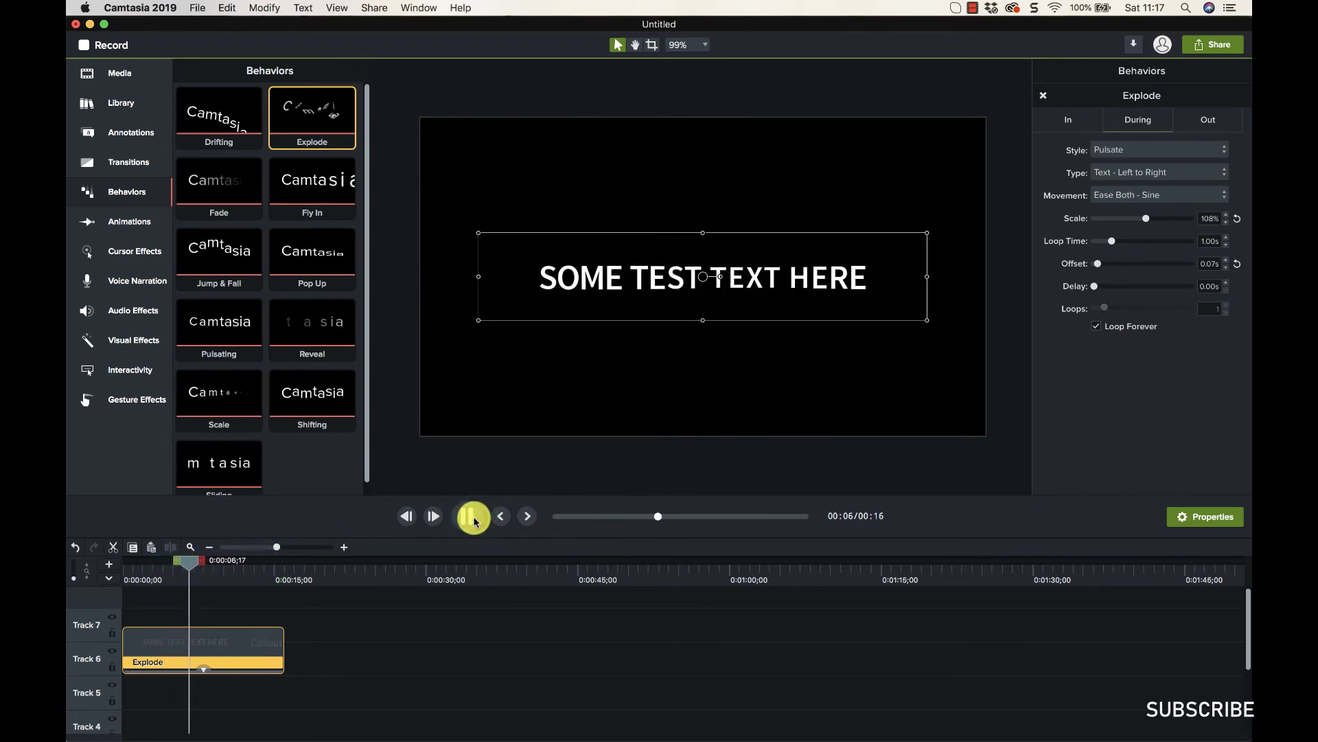
click(473, 519)
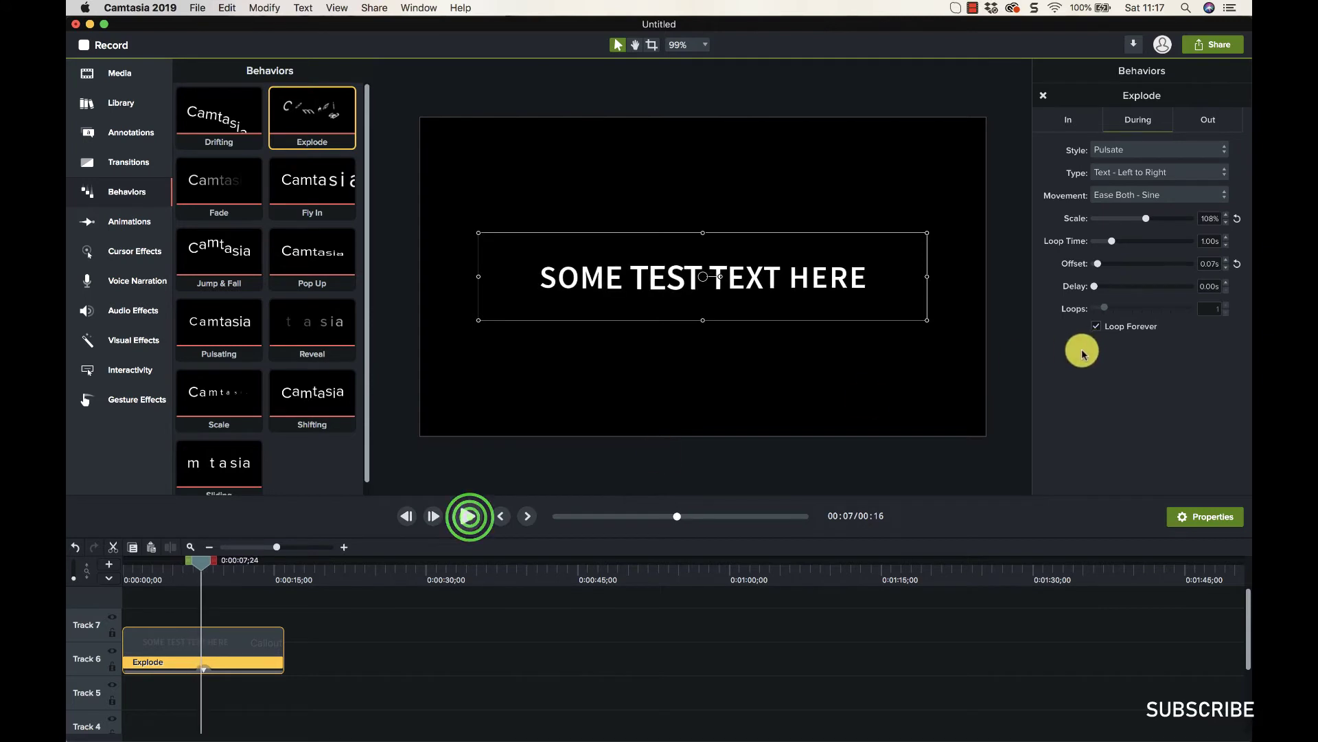
Give the pulsate Smooth movement and a 95% scale, previewing along the way
click(1188, 196)
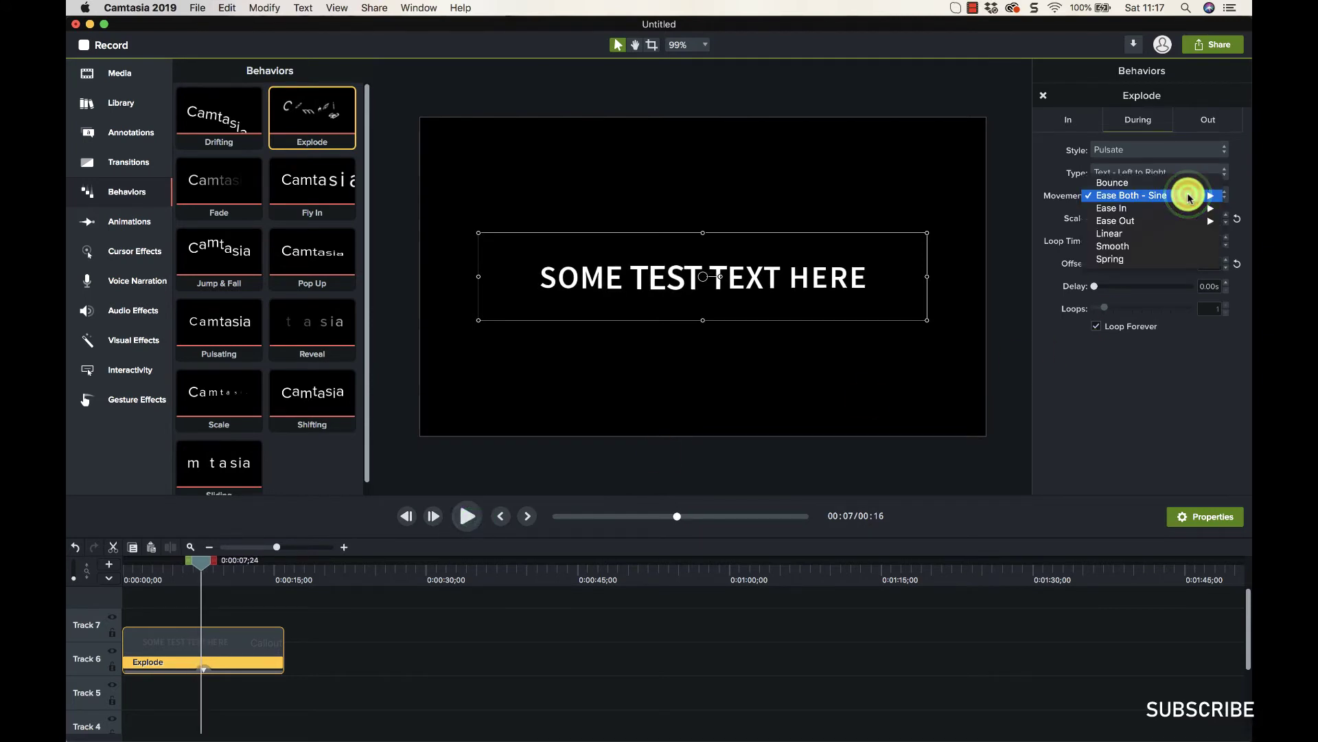
click(1124, 245)
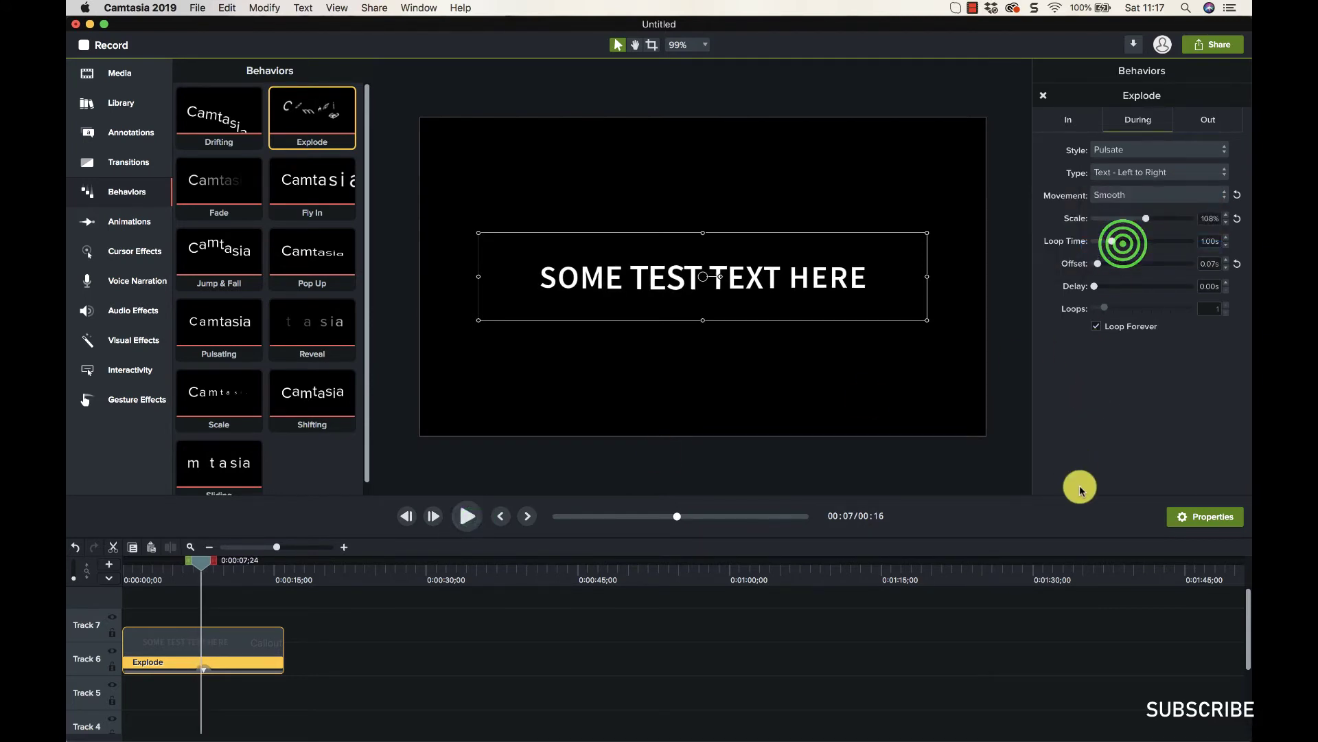
drag(202, 563, 256, 567)
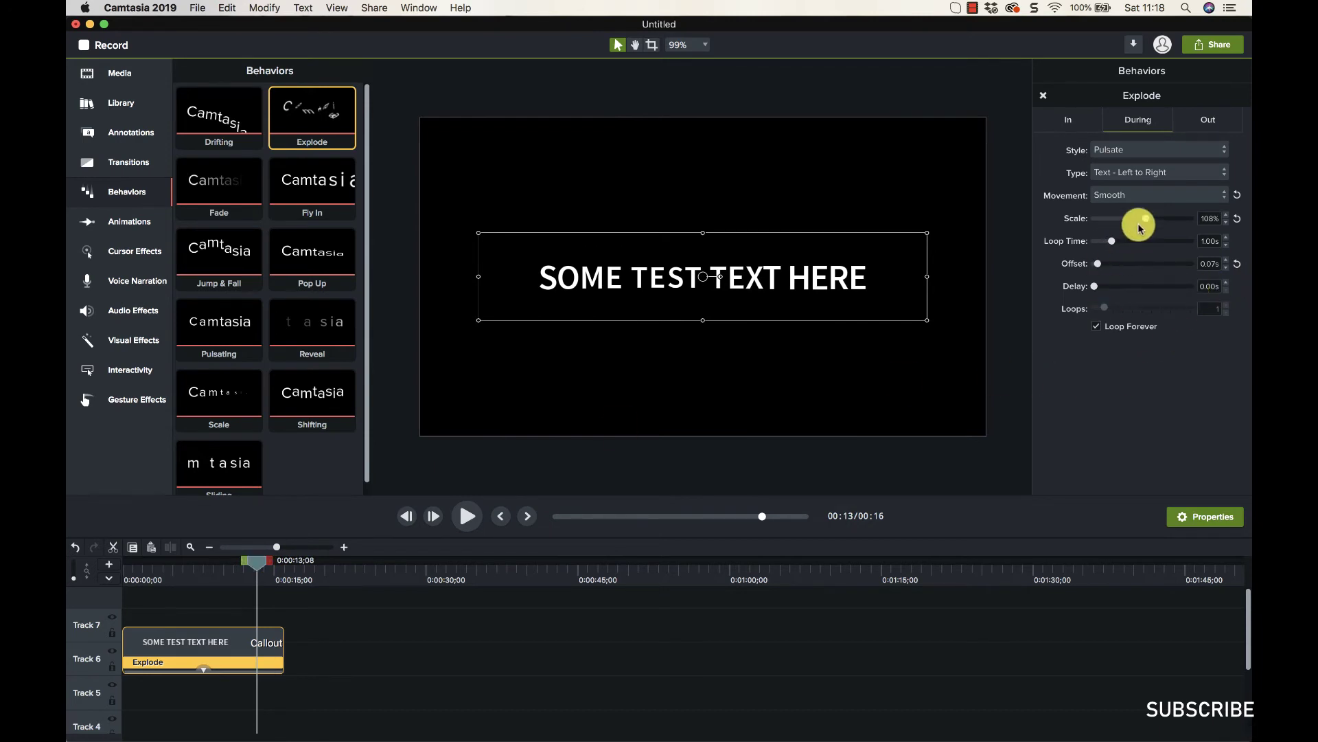
drag(1149, 221, 1097, 218)
mouse_move(258, 561)
mouse_down()
mouse_move(212, 563)
mouse_move(242, 562)
mouse_up()
click(468, 516)
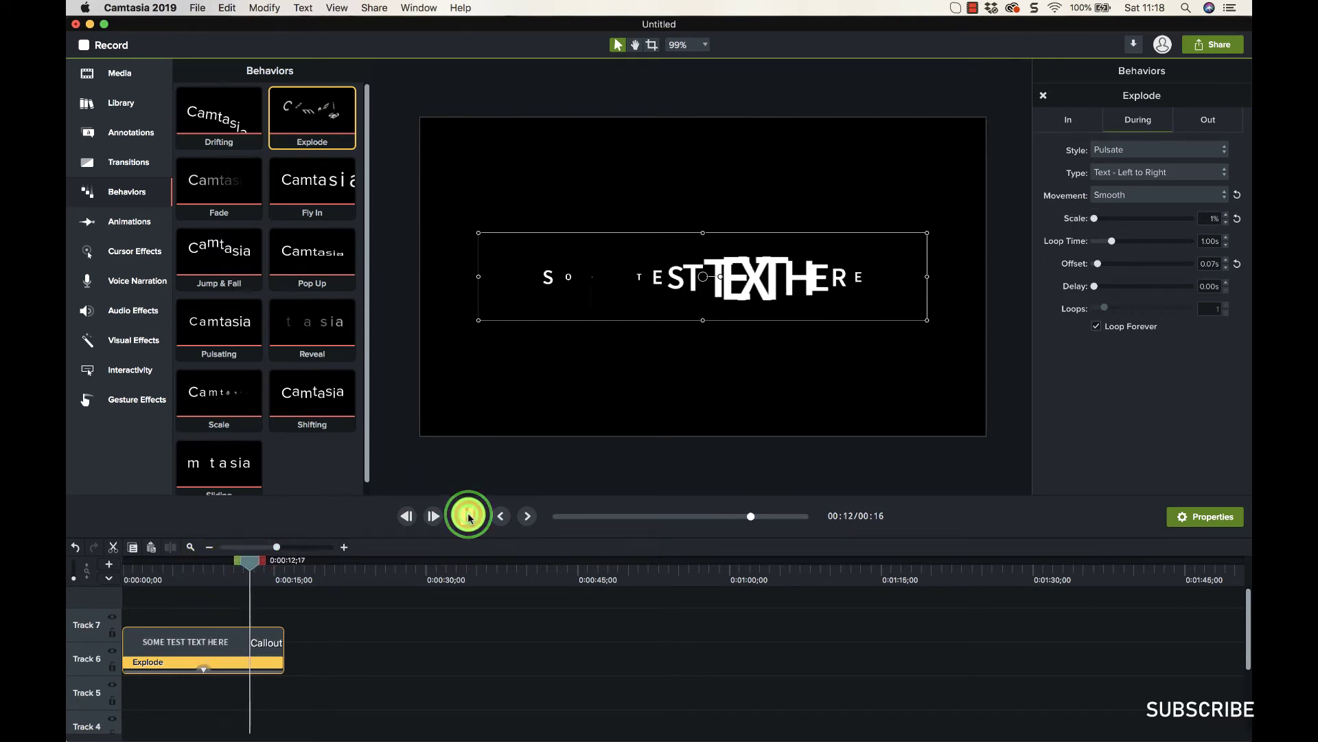
click(470, 517)
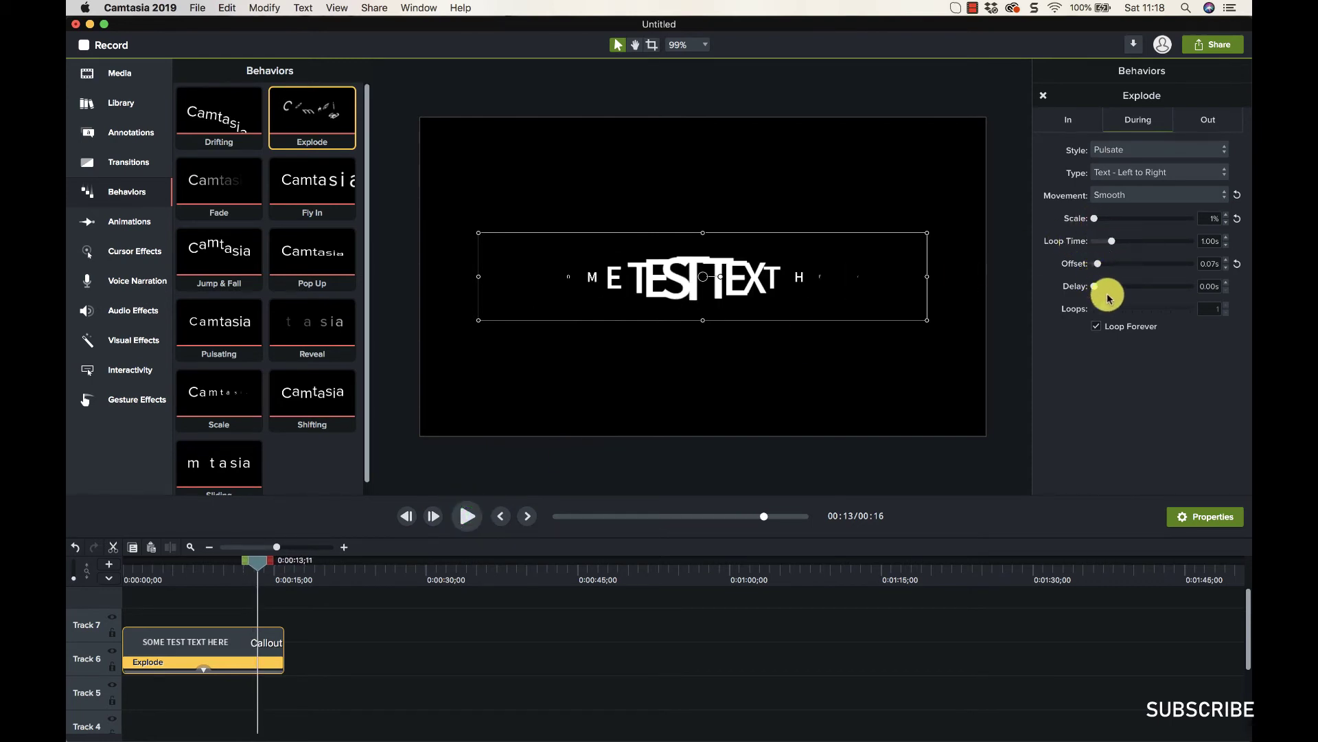
drag(1094, 218, 1140, 218)
click(462, 577)
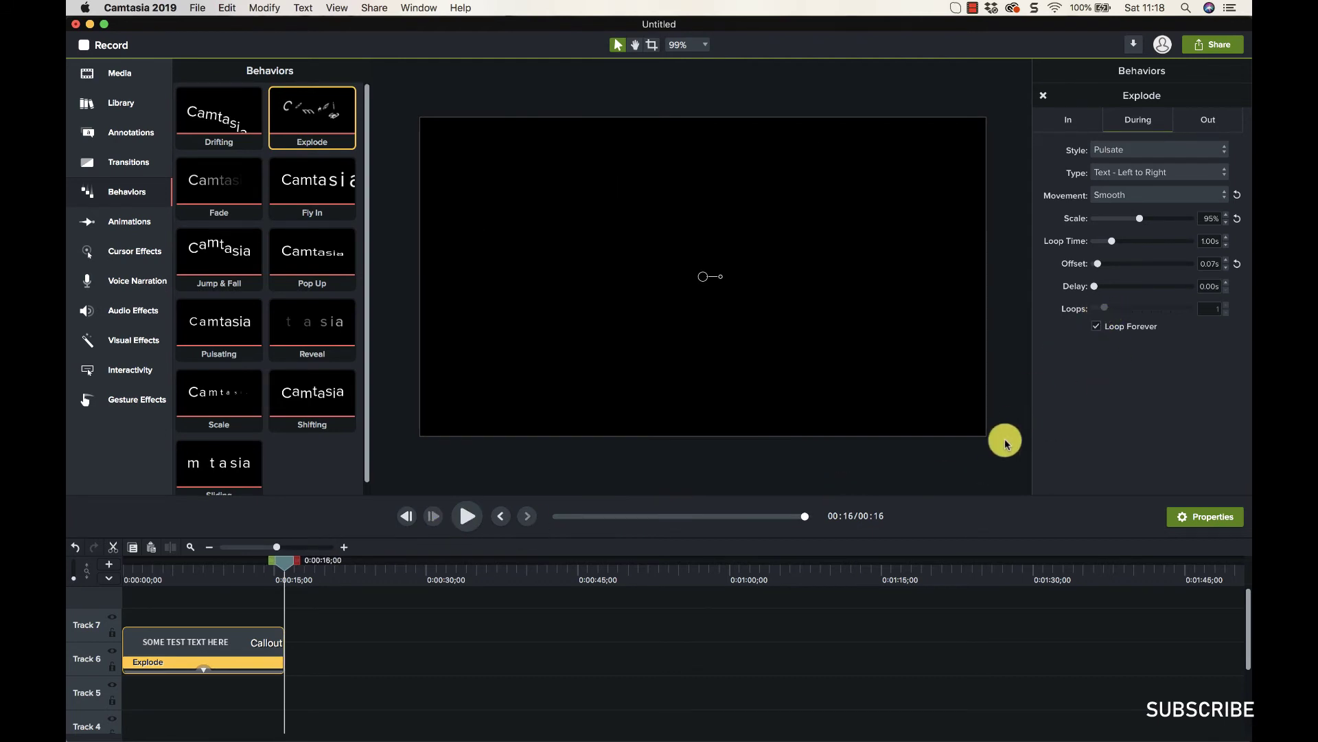
Remove the Explode behavior from the callout clip via its right-click menu
drag(286, 562, 183, 560)
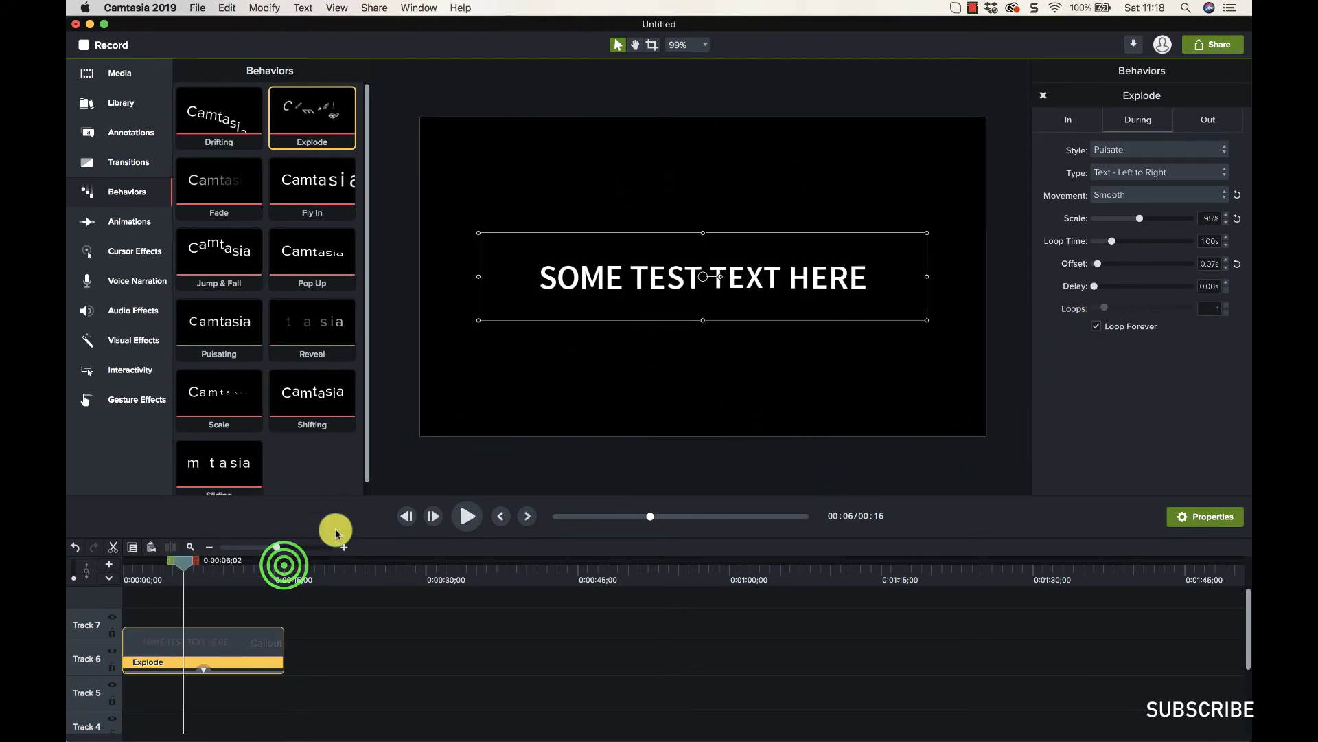
click(165, 666)
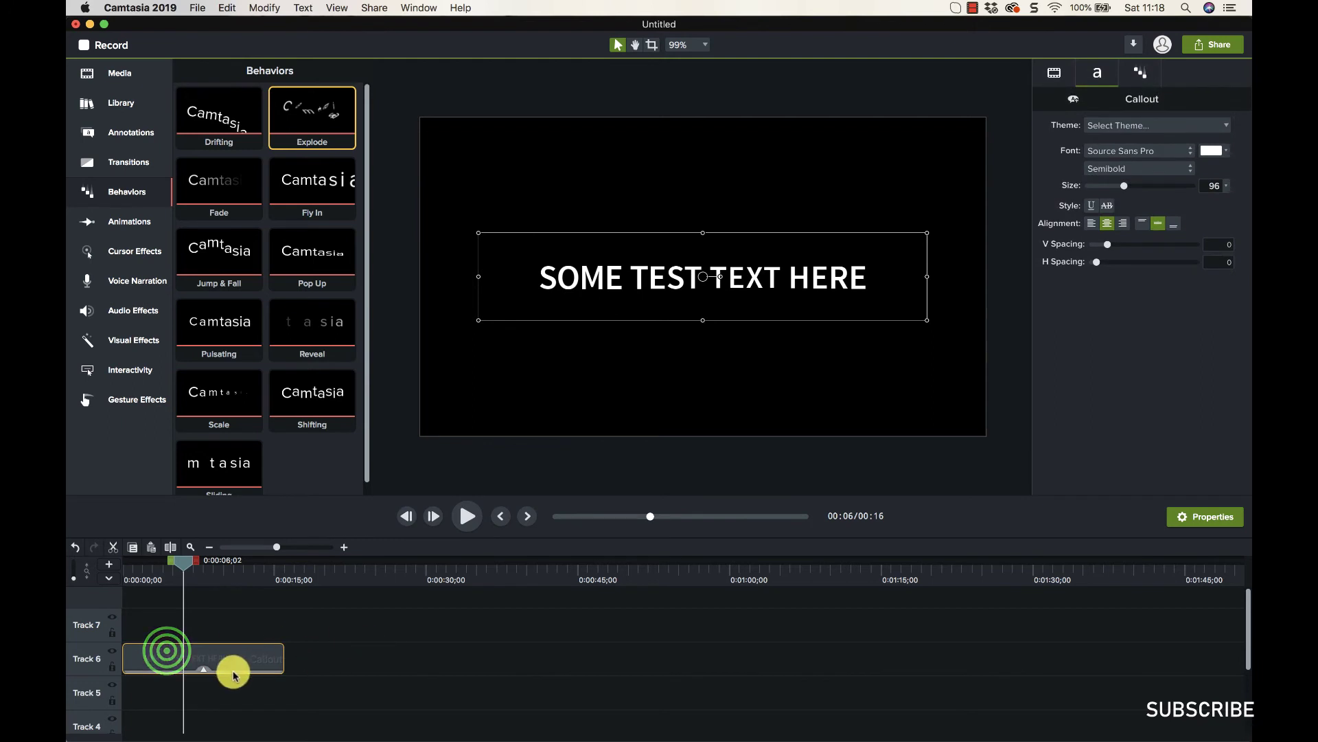
click(204, 672)
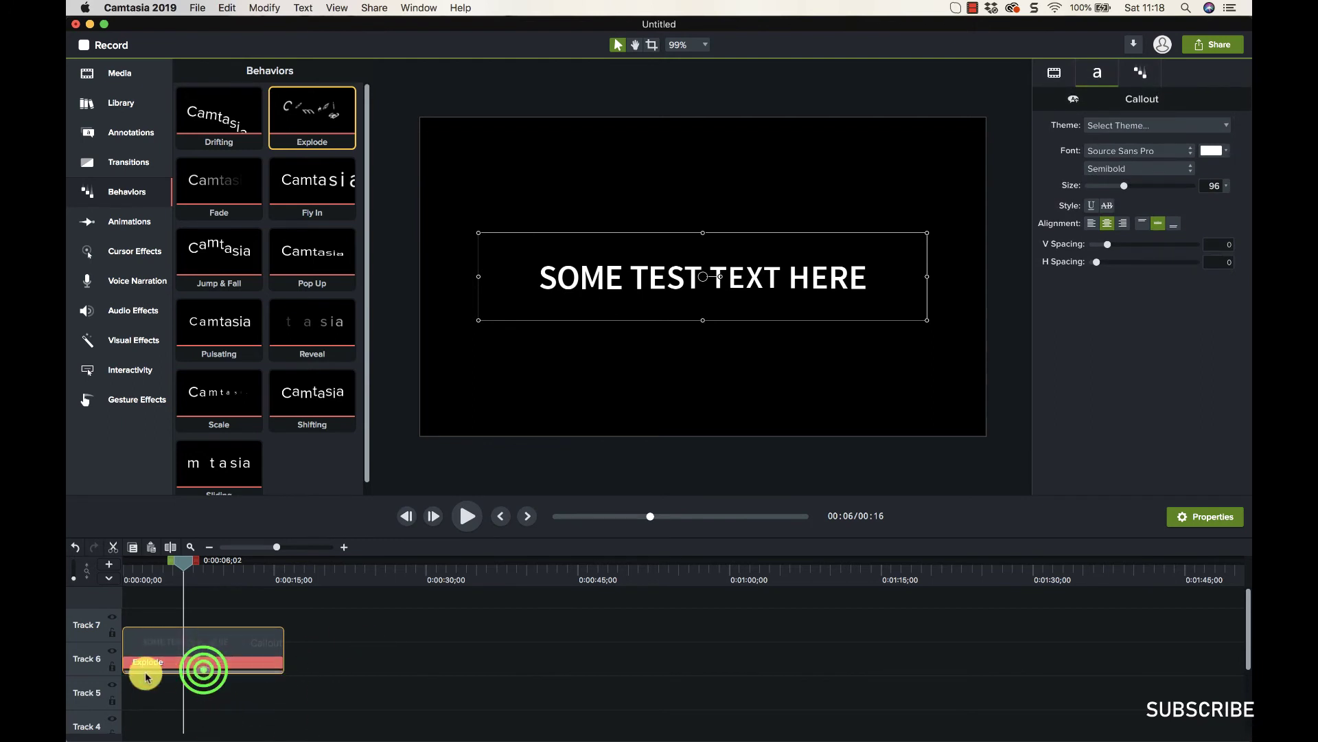
click(135, 664)
right_click(140, 664)
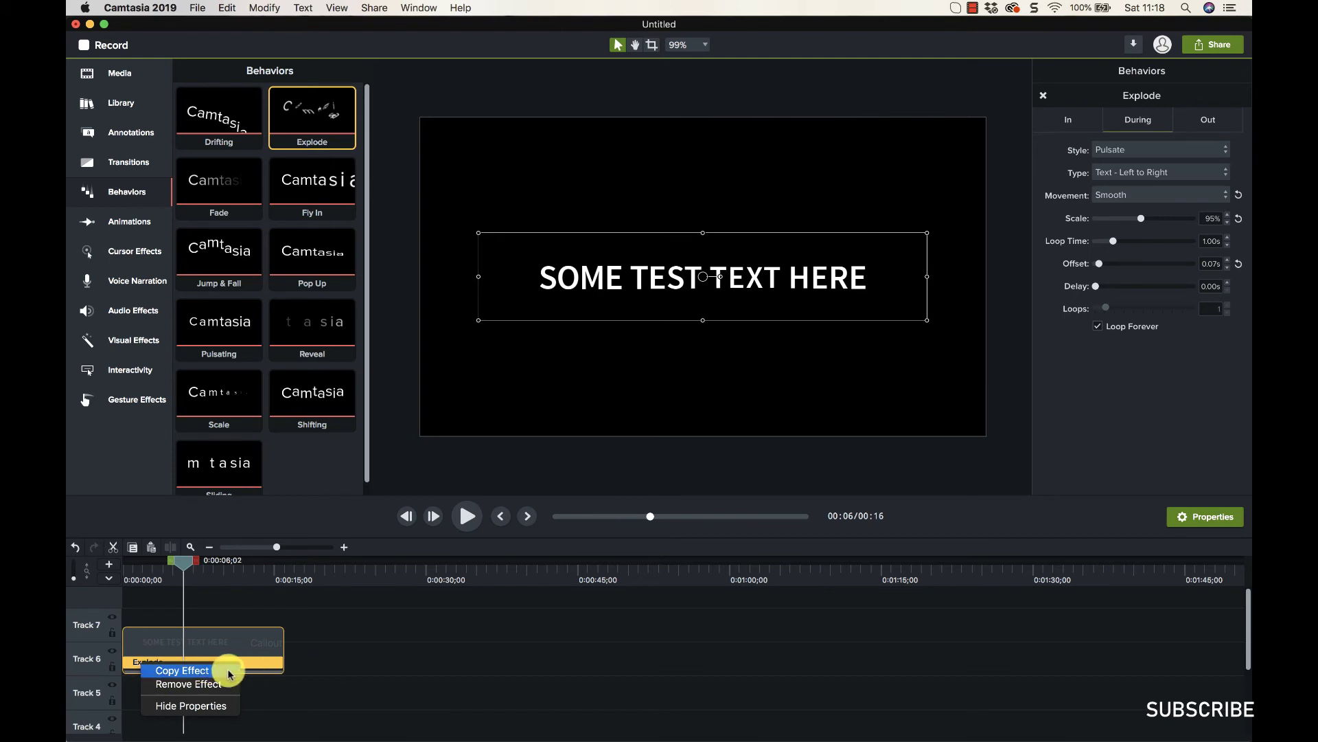
click(186, 682)
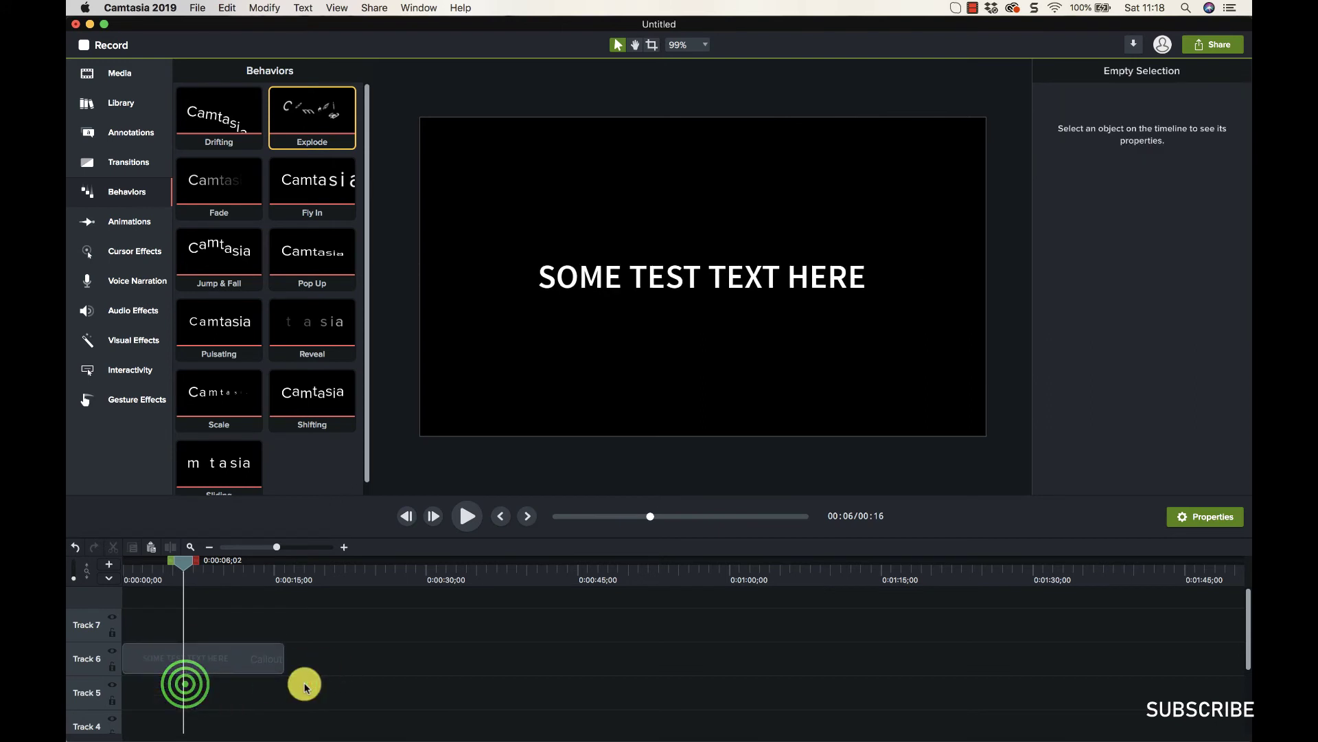
Apply the Shifting behavior to the callout clip and view its settings
drag(314, 389, 165, 664)
mouse_move(180, 557)
mouse_down()
mouse_move(256, 563)
mouse_move(141, 564)
mouse_move(194, 570)
mouse_up()
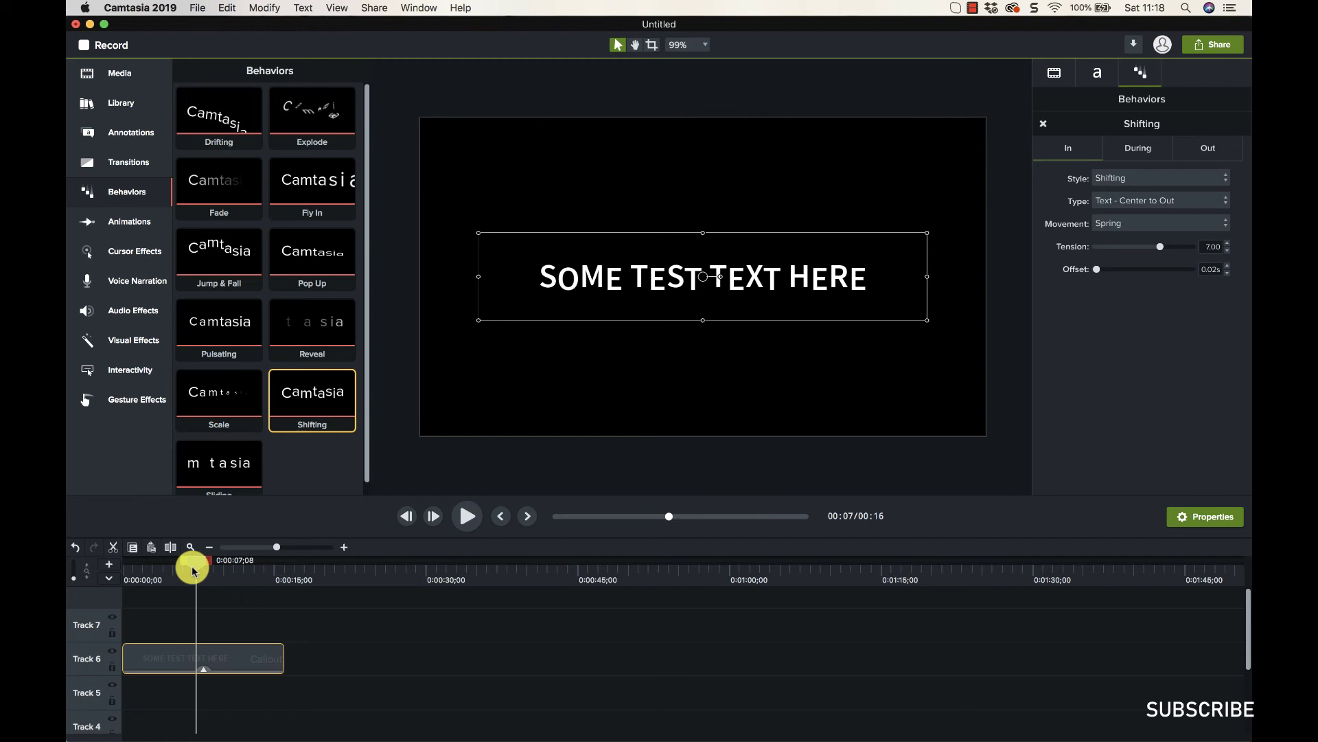
click(204, 668)
click(166, 666)
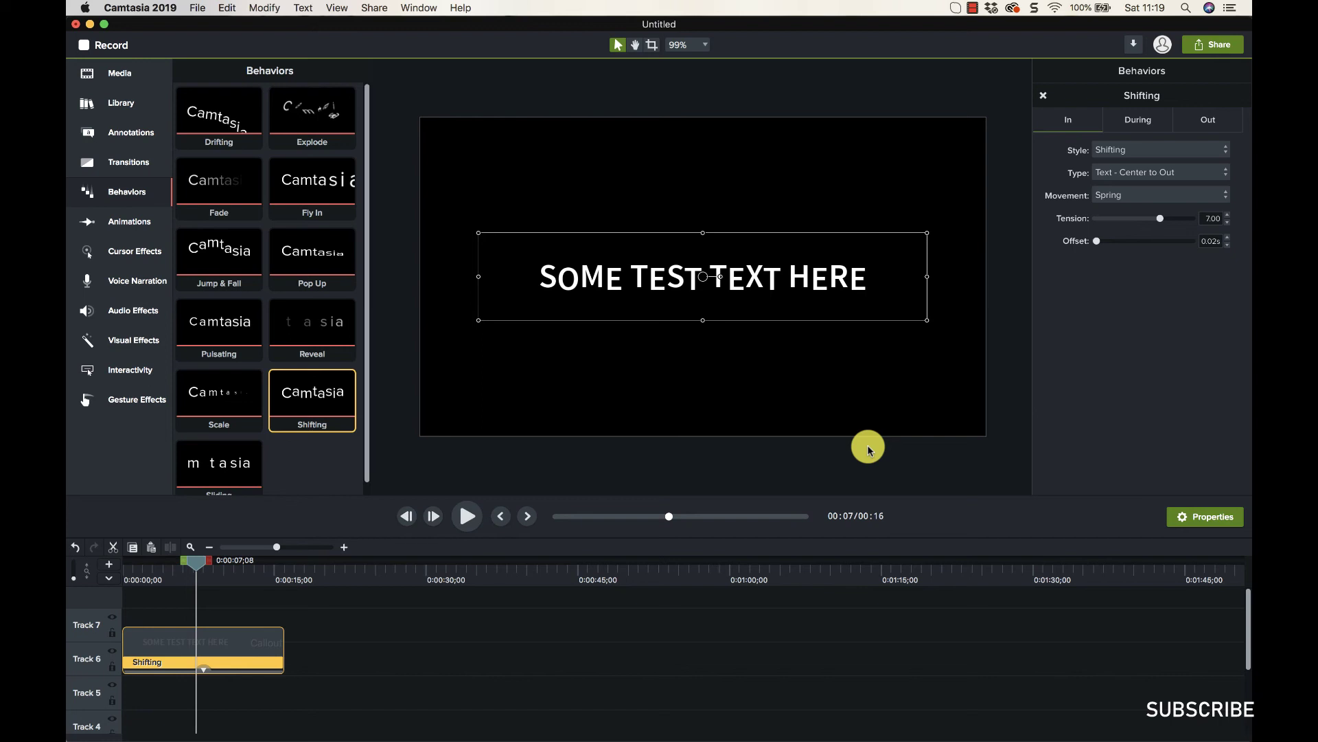
Place the mountain photo from the Library on Track 6 after the callout
click(122, 85)
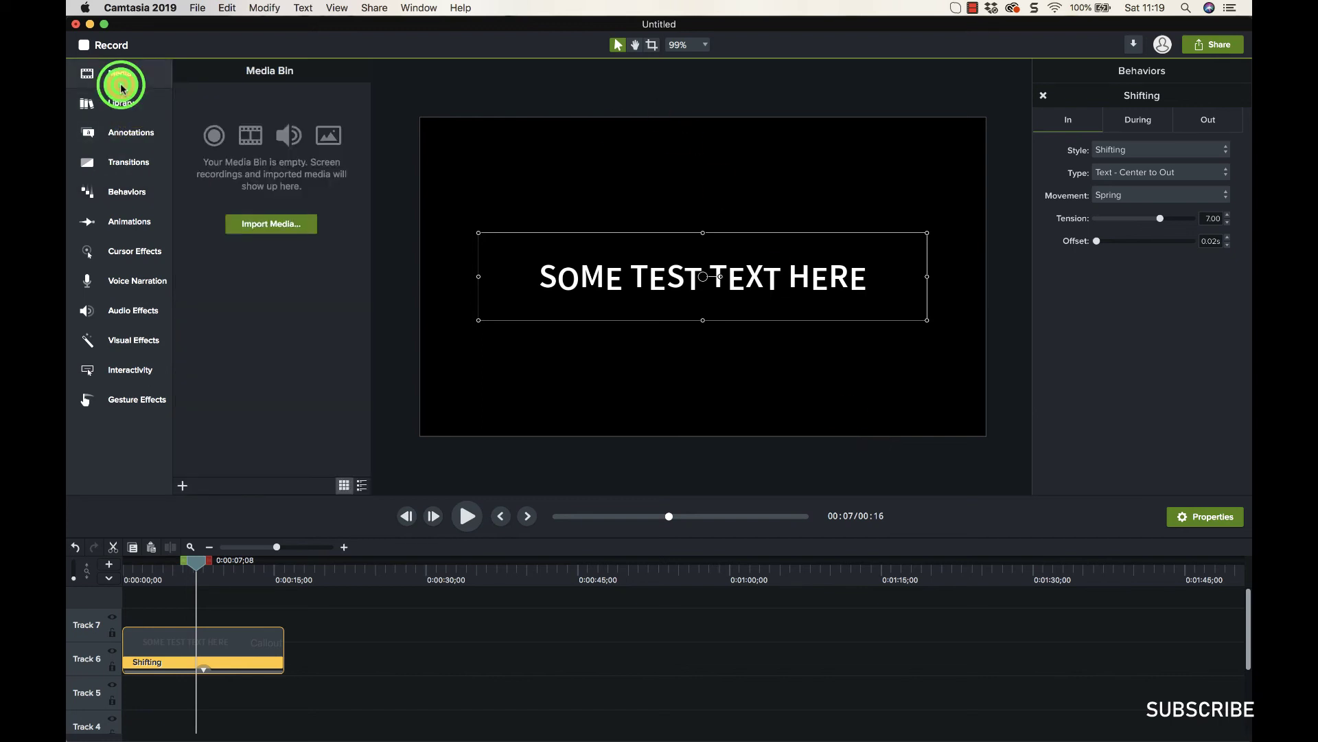
click(120, 103)
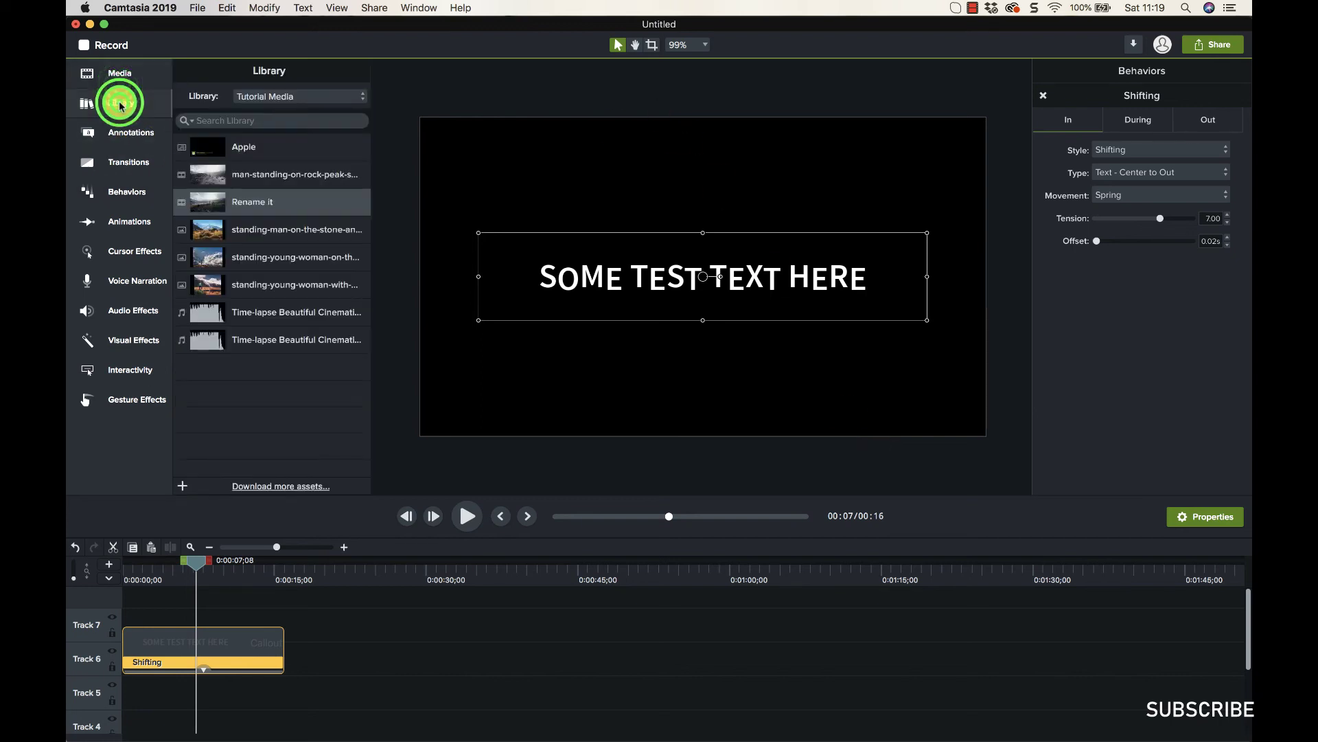
click(278, 252)
drag(269, 258, 364, 673)
click(371, 561)
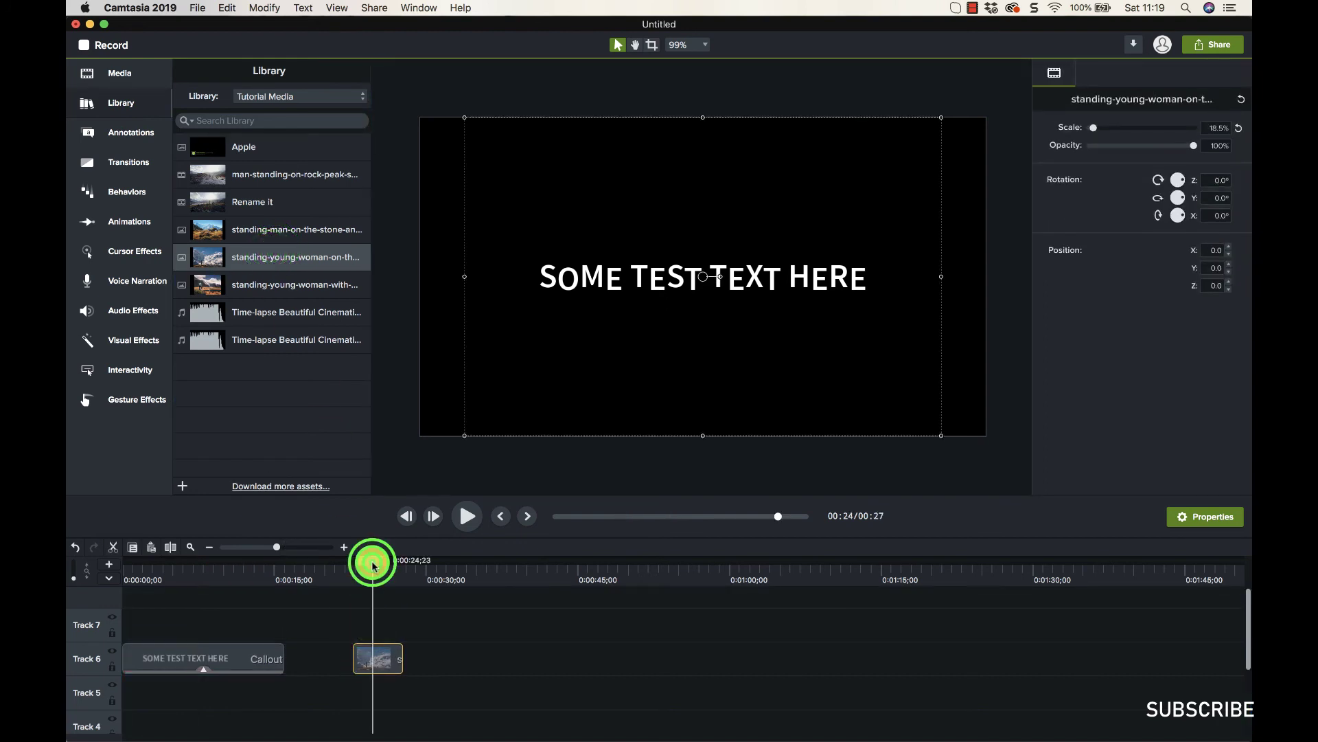
click(376, 562)
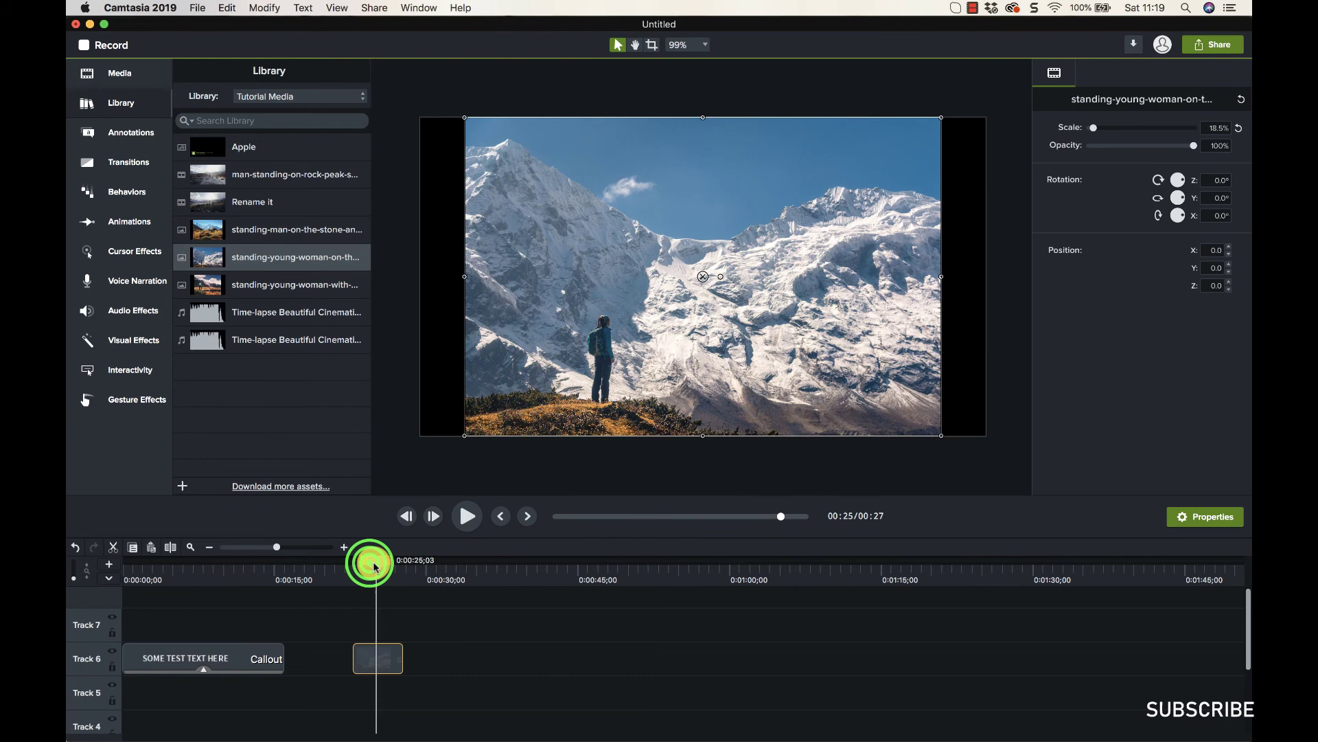
Apply the Explode behavior to the mountain photo clip and preview its animation
click(125, 222)
click(127, 194)
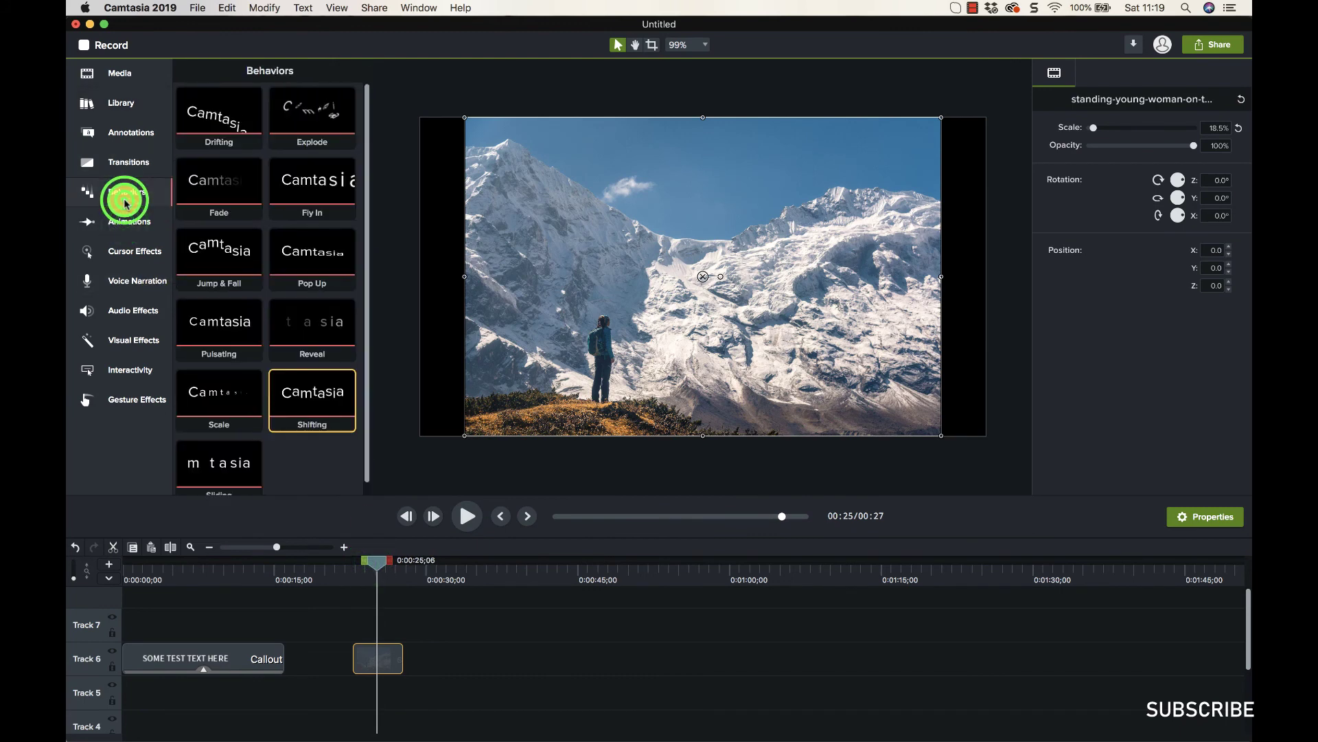
drag(294, 113, 378, 660)
drag(383, 560, 350, 557)
click(465, 520)
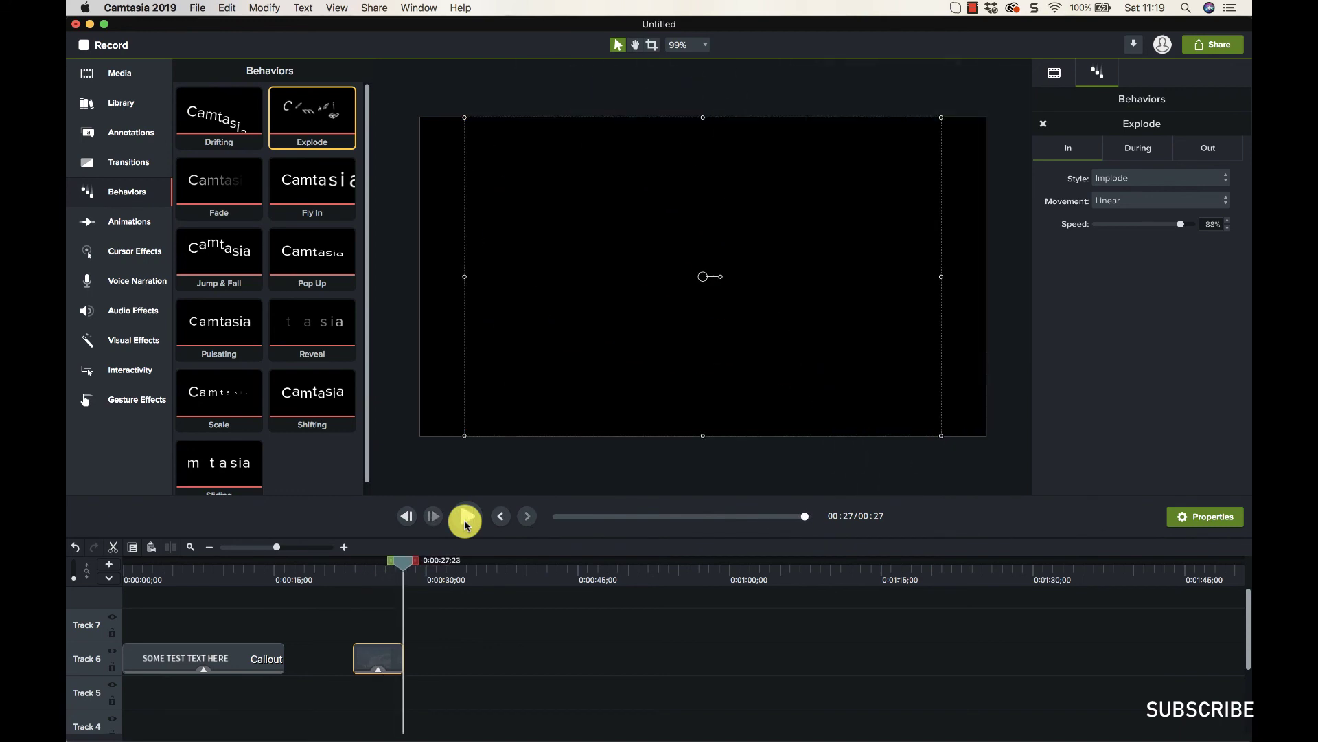
drag(401, 560, 349, 563)
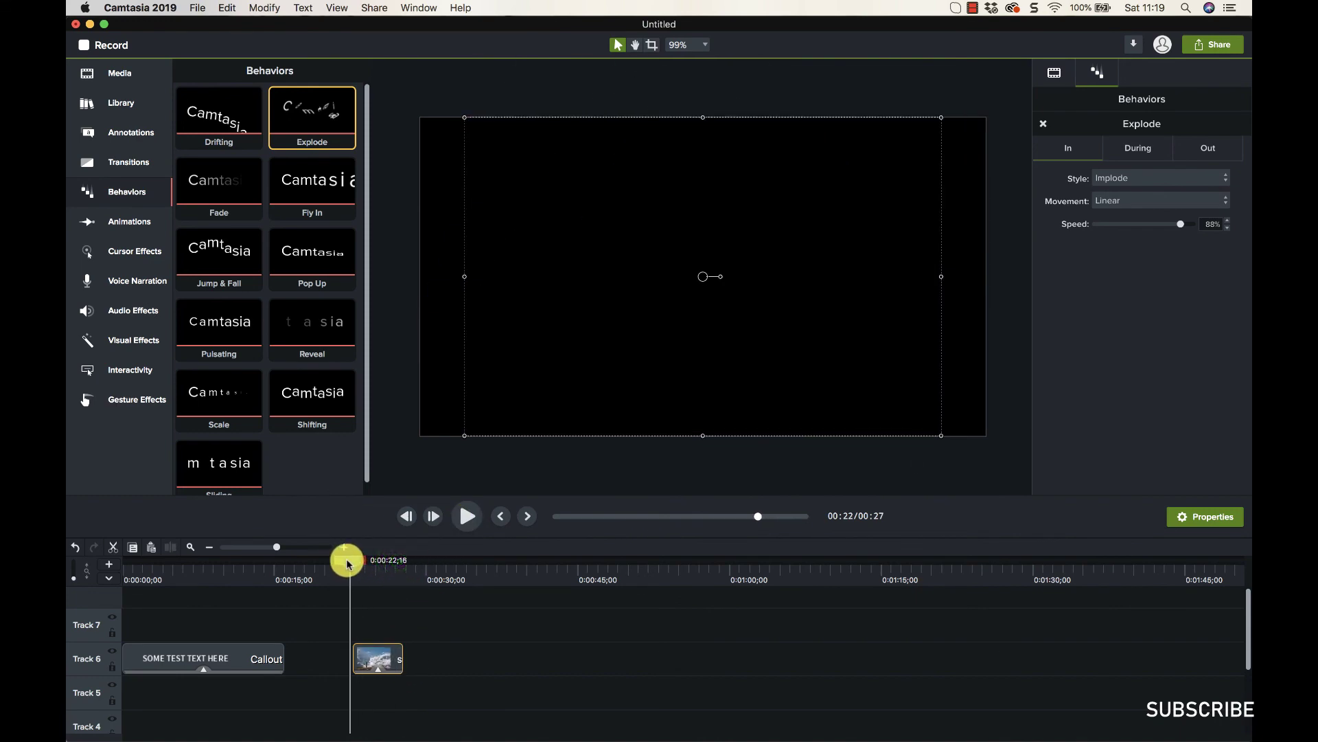